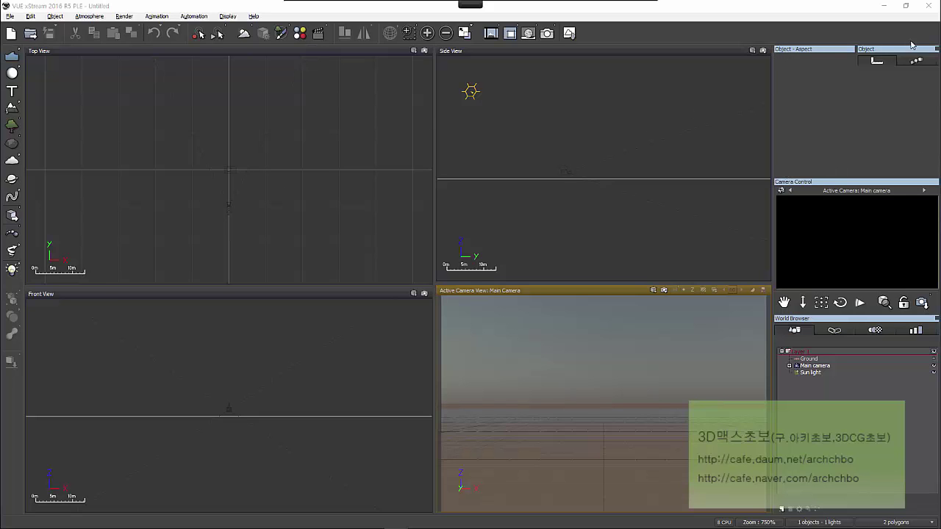
Add a sphere at the scene origin and select it in the main camera view
click(12, 73)
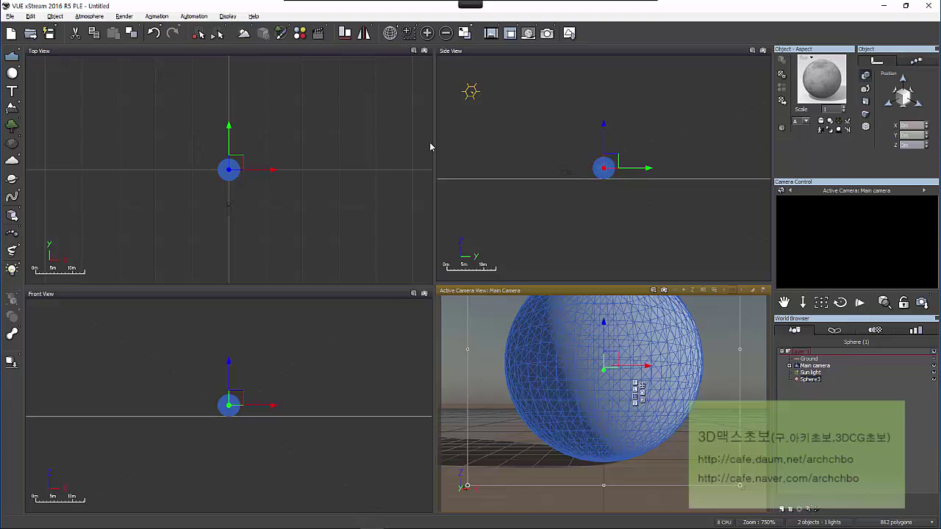
click(319, 158)
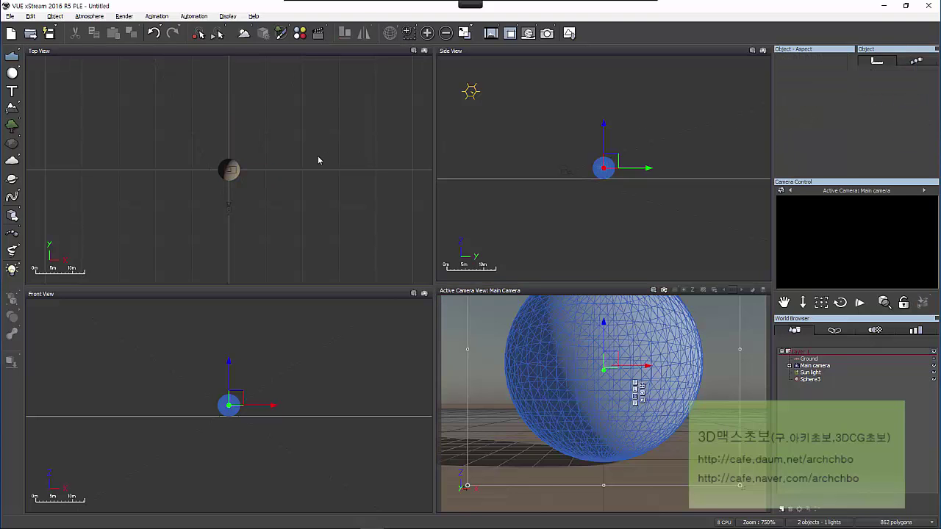
click(233, 175)
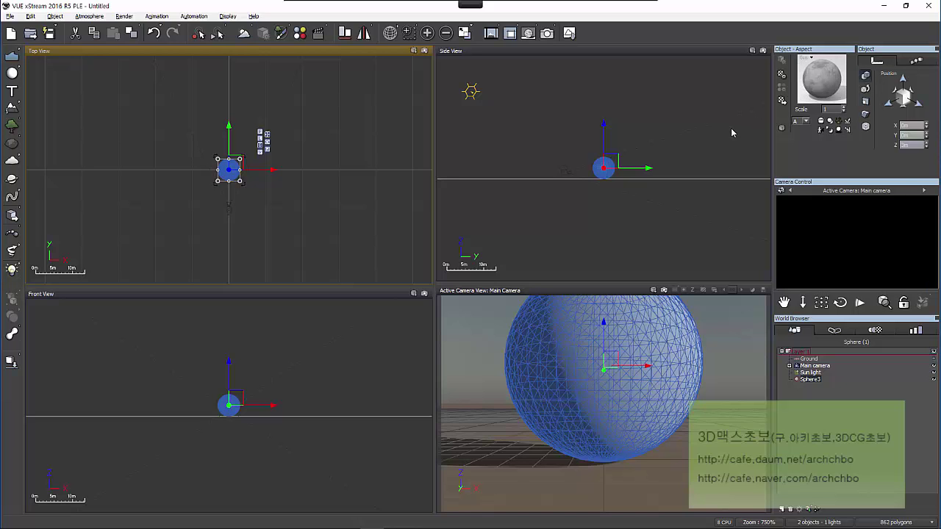
click(551, 258)
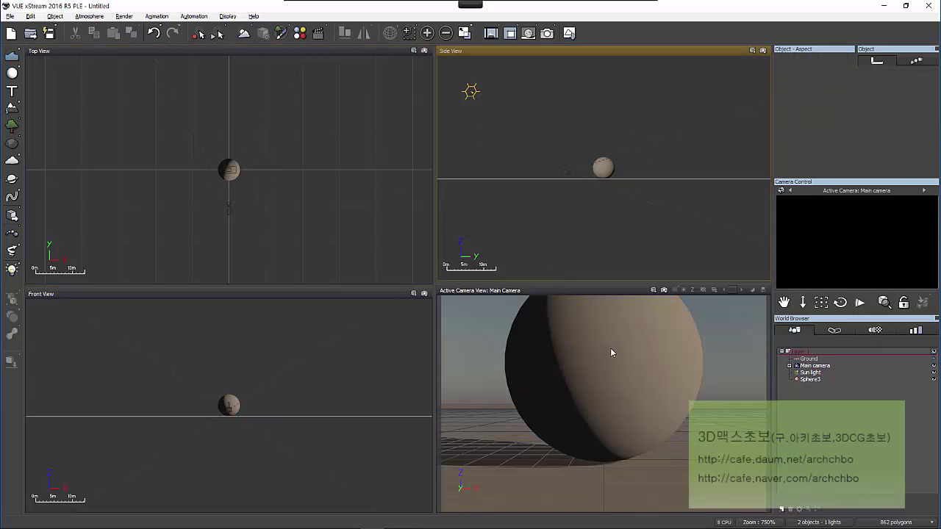
click(614, 349)
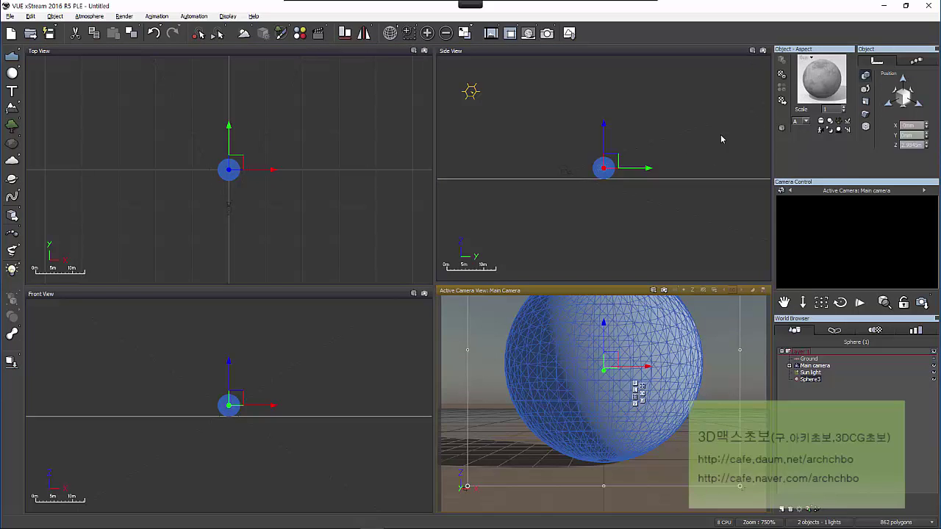
Open the sphere's Default material for editing and compare the advanced material editor with the basic one
double_click(823, 79)
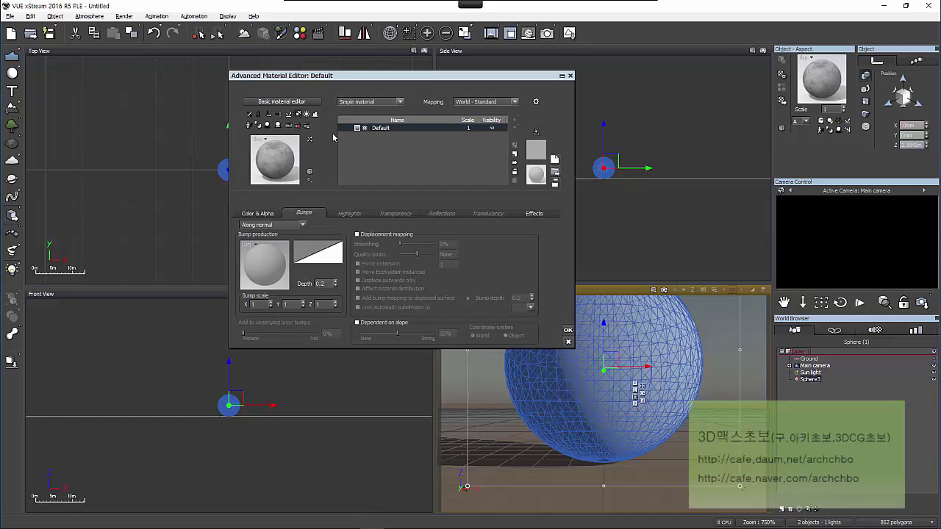
drag(340, 76, 276, 80)
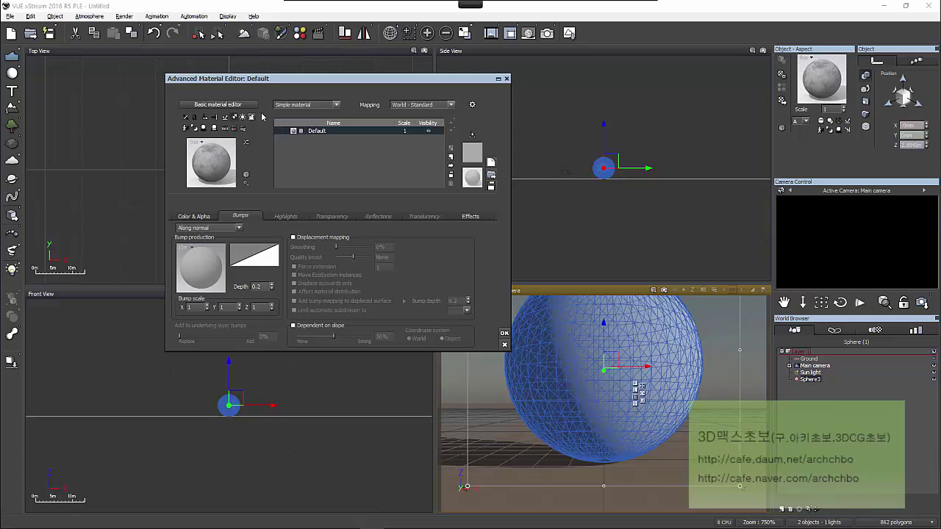
click(228, 105)
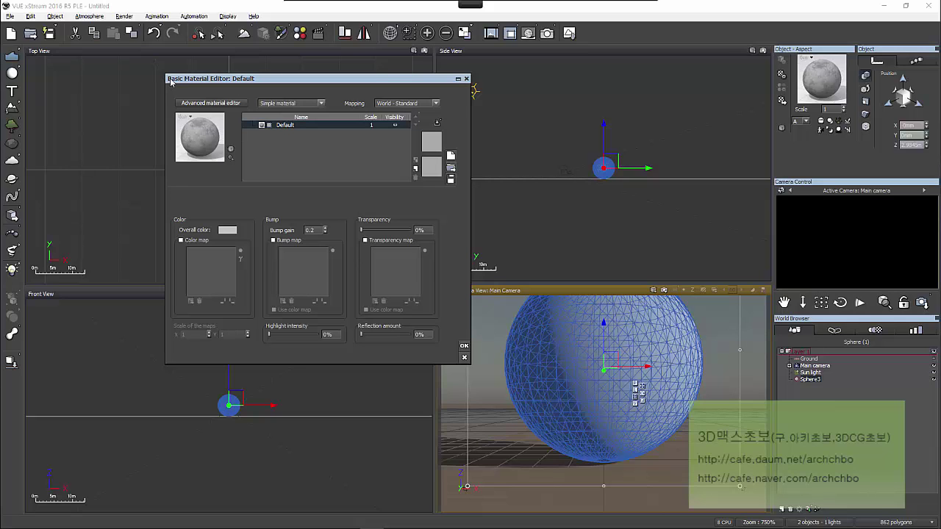
click(216, 104)
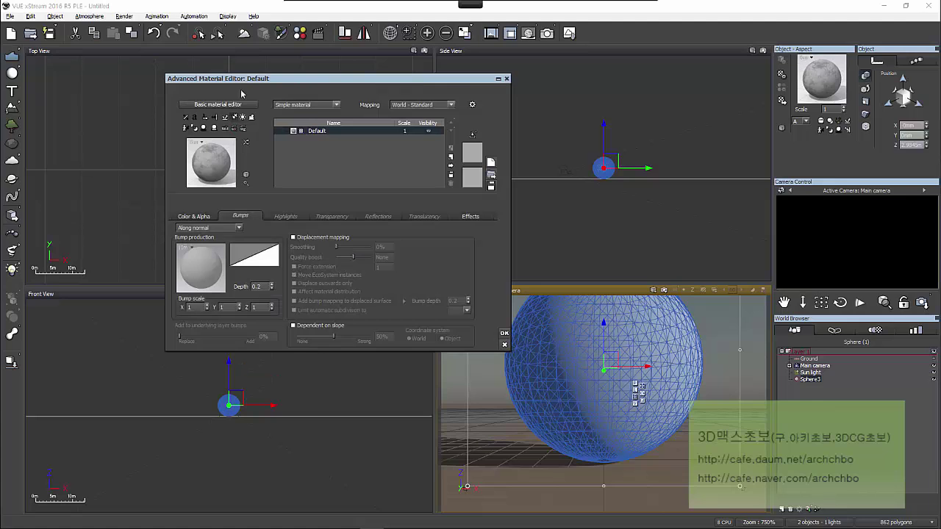
Examine the Default material's advanced settings for color and alpha, bumps, highlights, transparency, reflections, translucency and effects
click(201, 219)
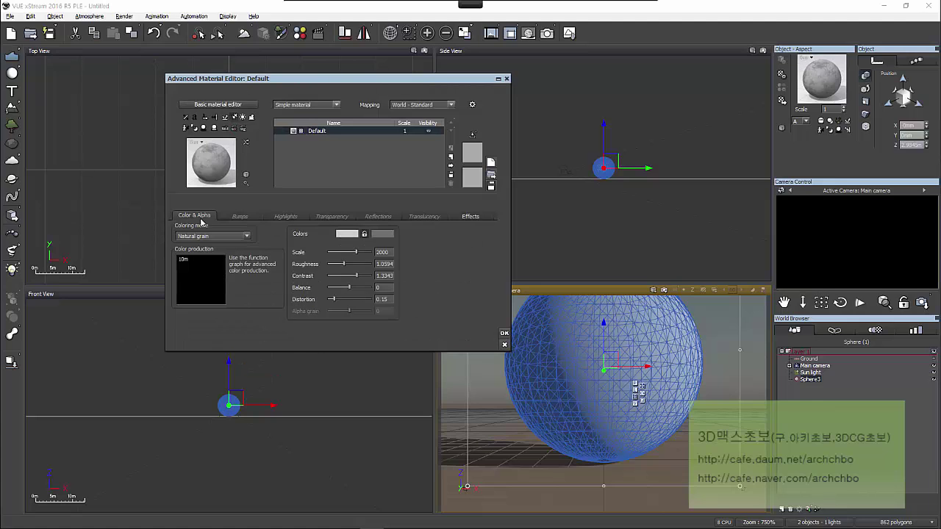
click(254, 221)
click(286, 221)
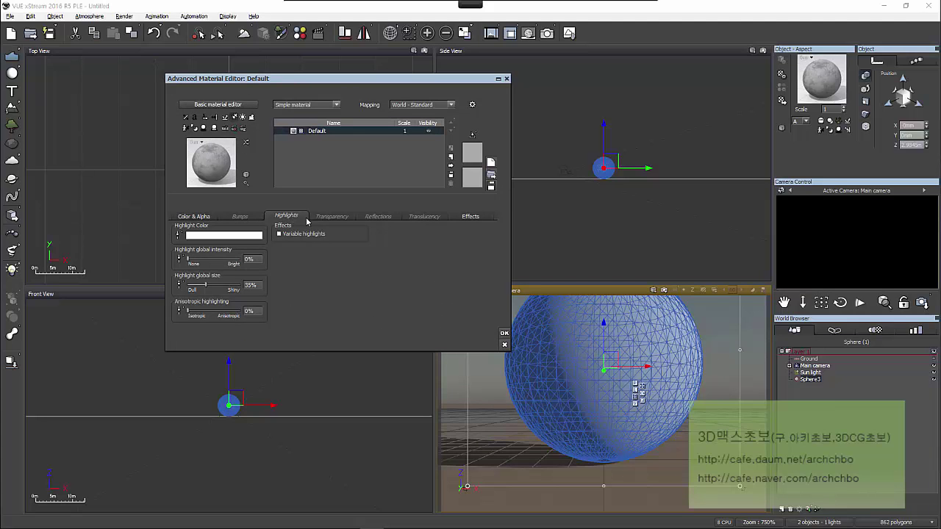
click(349, 220)
click(382, 220)
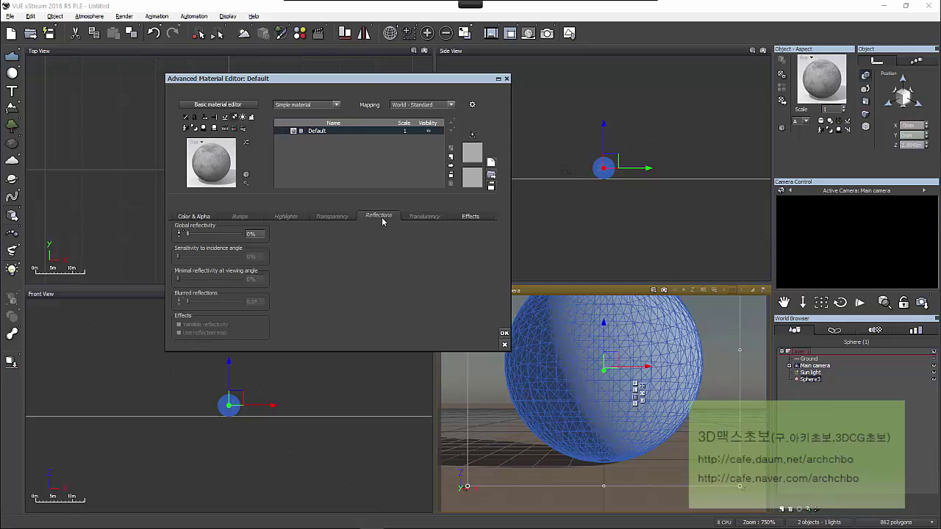
click(442, 219)
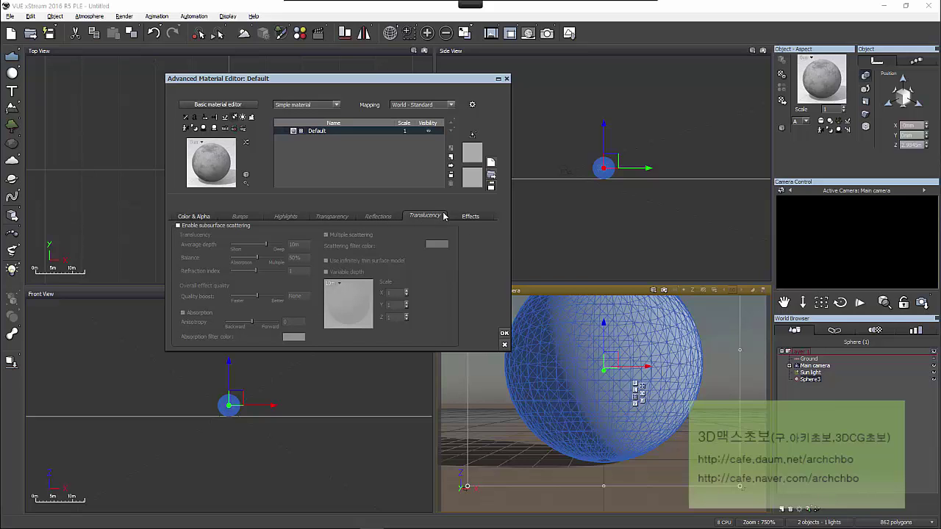
click(338, 217)
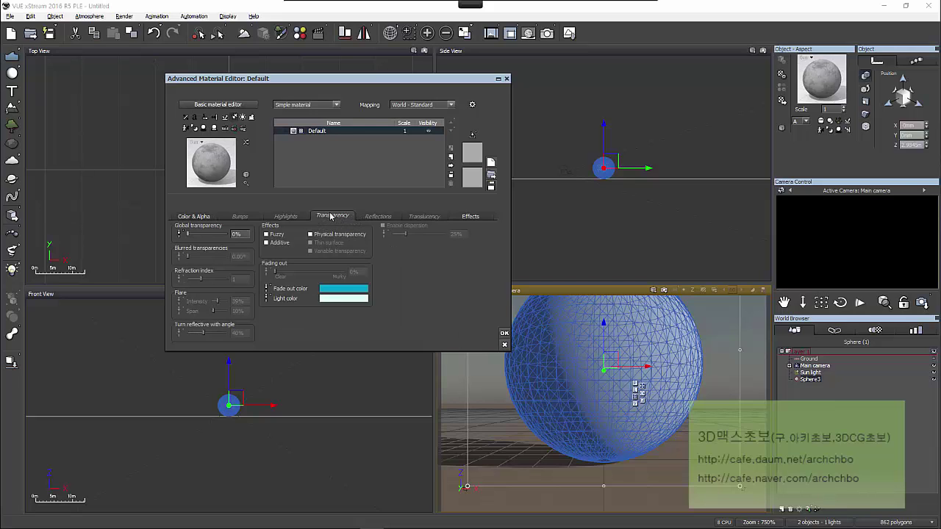
click(378, 217)
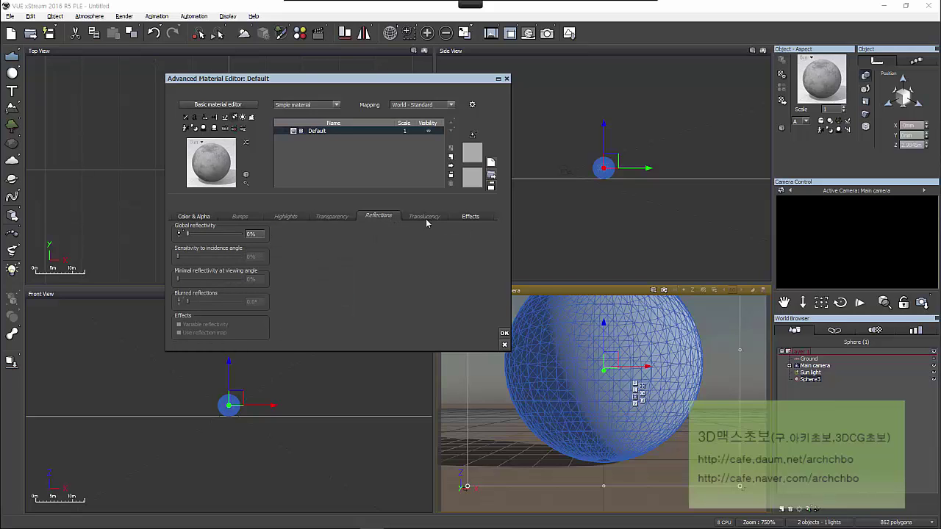
click(426, 217)
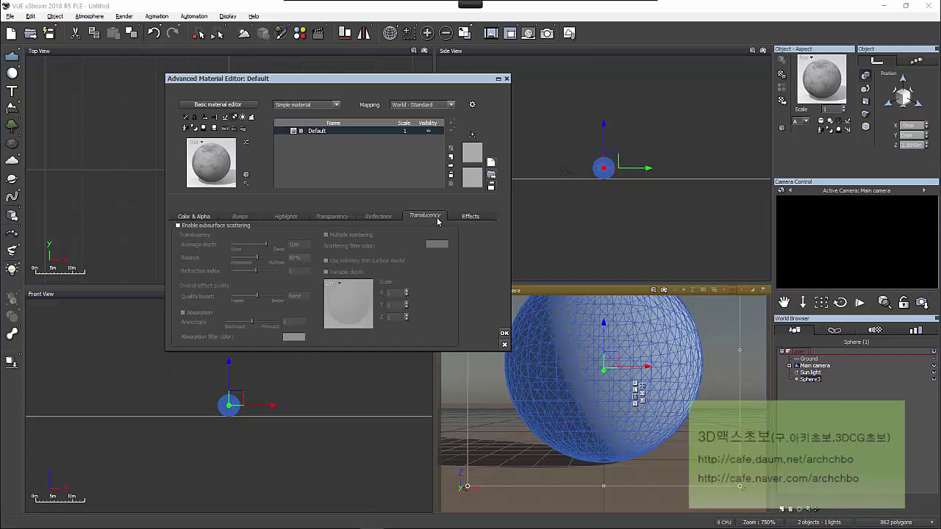
click(477, 218)
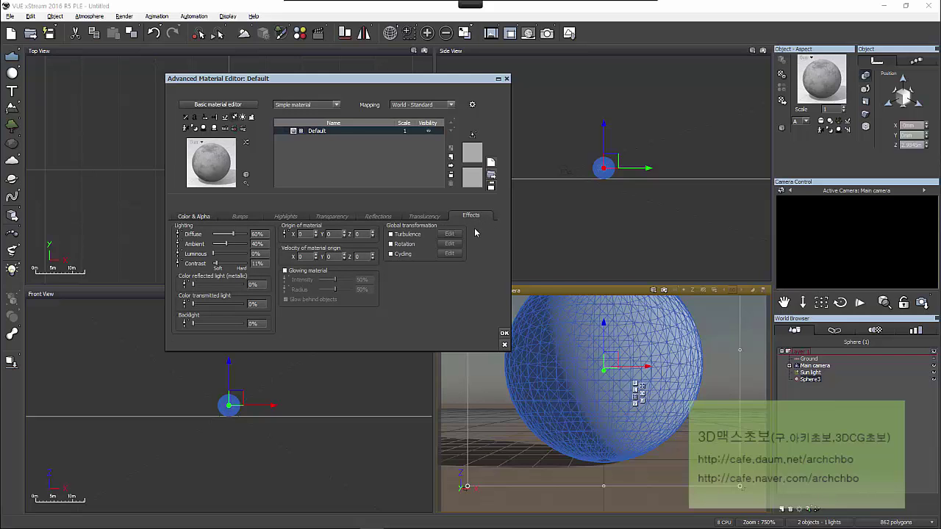
click(195, 217)
click(242, 216)
click(285, 217)
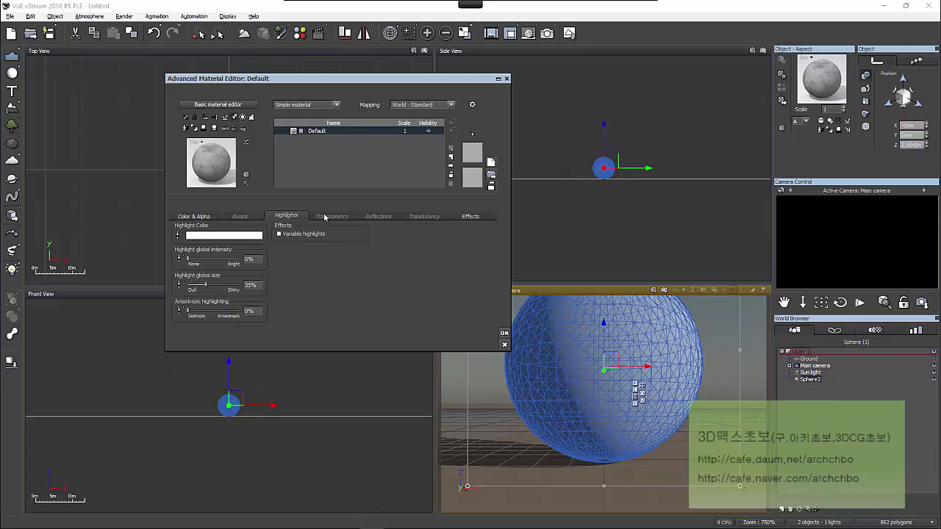
click(332, 216)
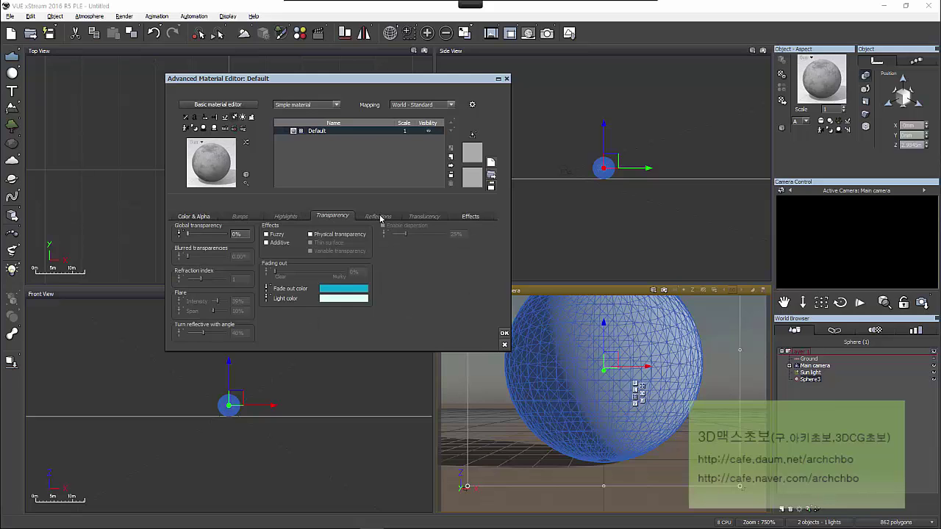
click(379, 218)
click(425, 218)
click(463, 217)
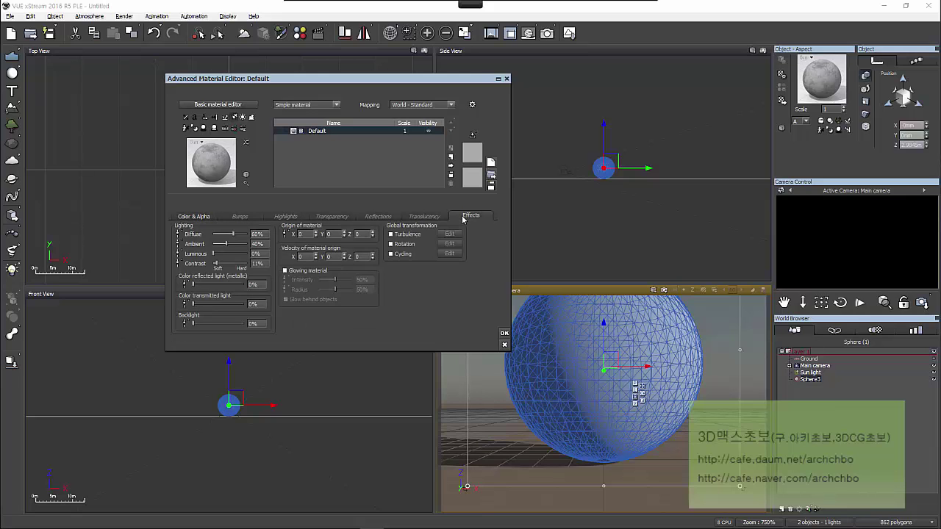
click(205, 217)
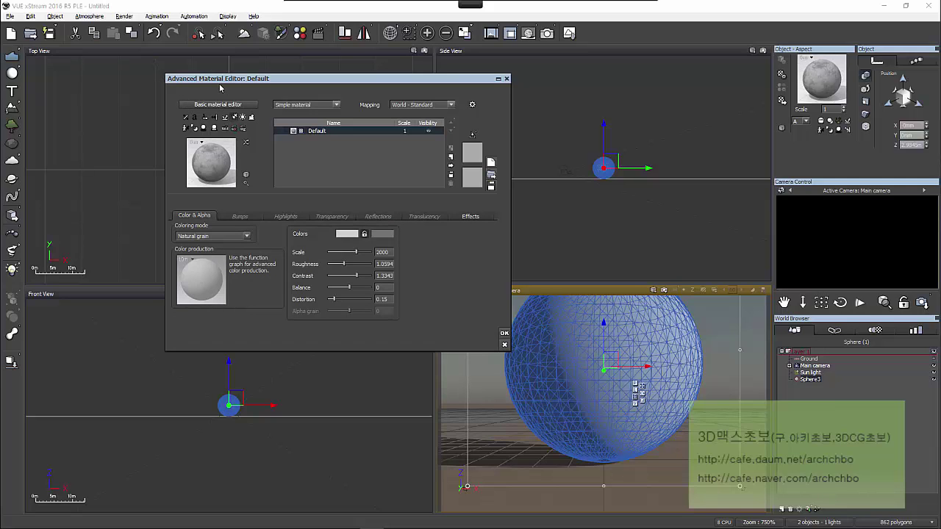
Compare the material types offered by the basic and advanced material editors, and close the editor without changing the material
click(218, 104)
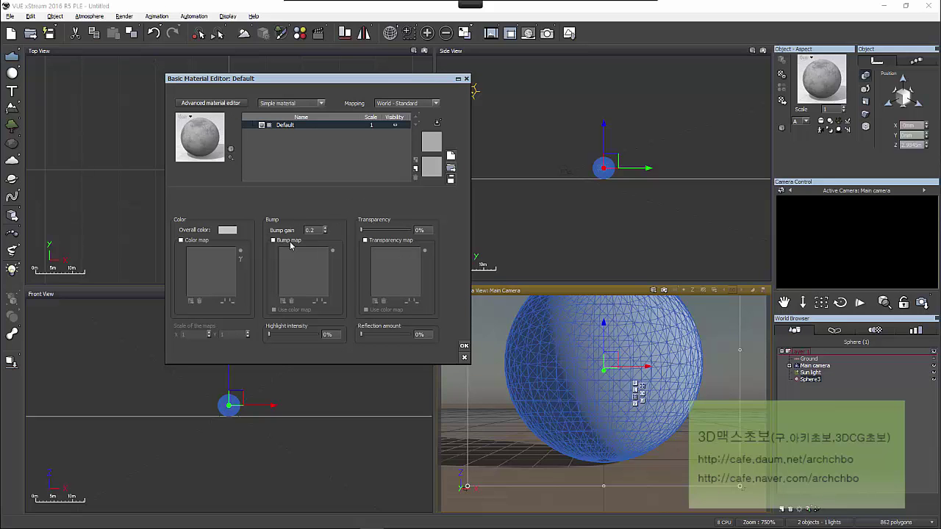
click(308, 104)
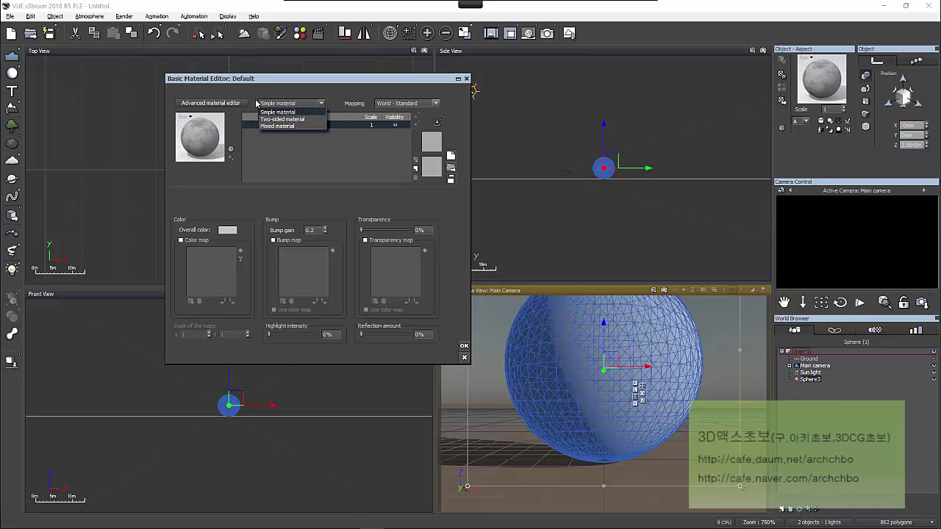
click(214, 107)
click(214, 107)
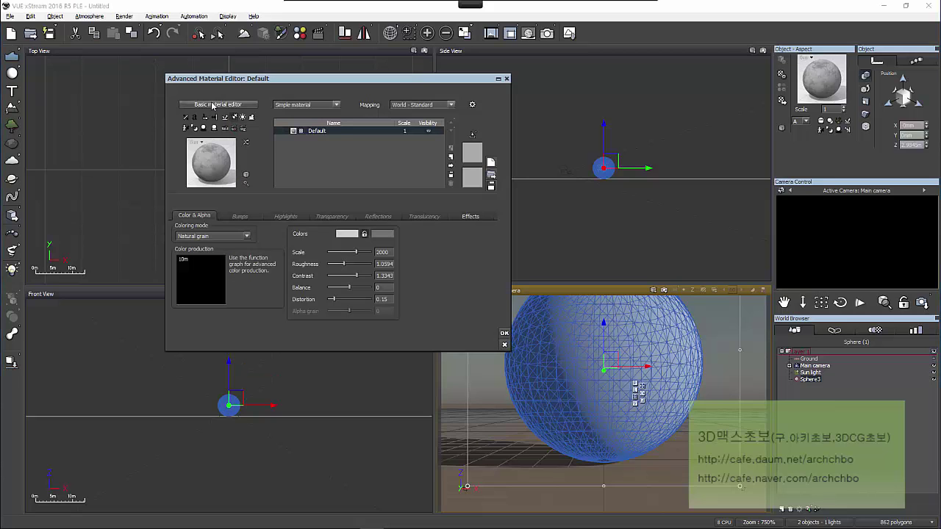
click(319, 104)
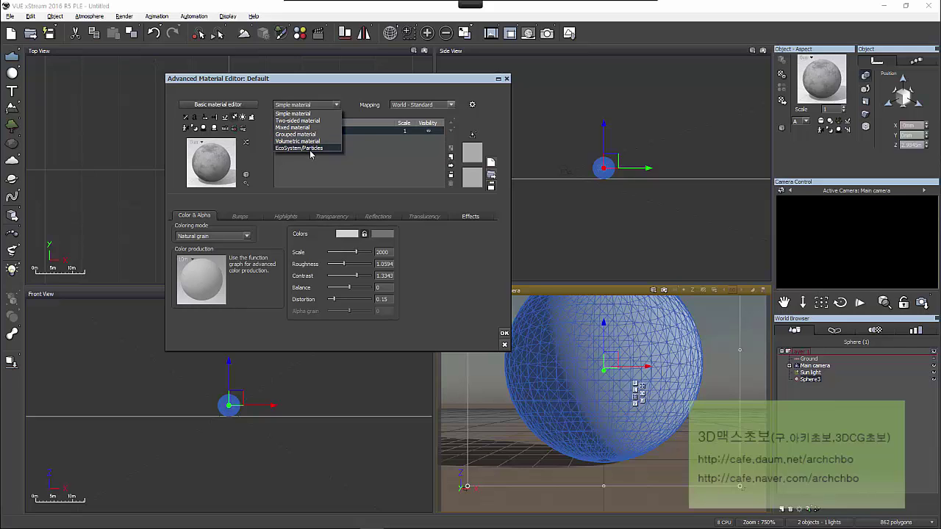
click(233, 106)
click(232, 105)
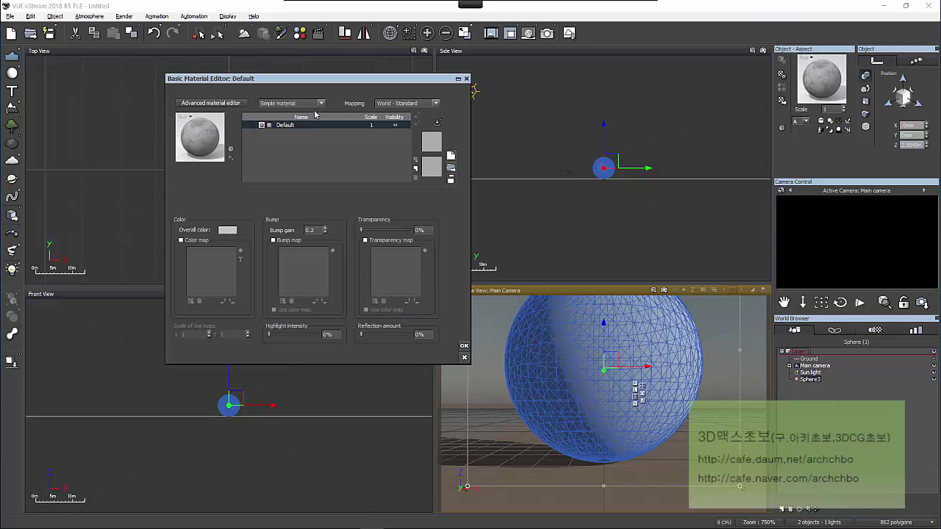
click(306, 104)
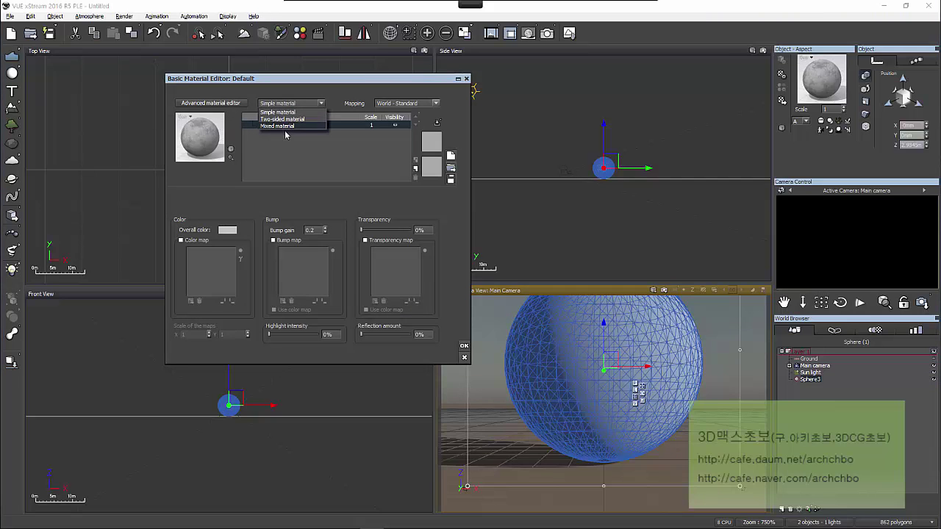
click(325, 164)
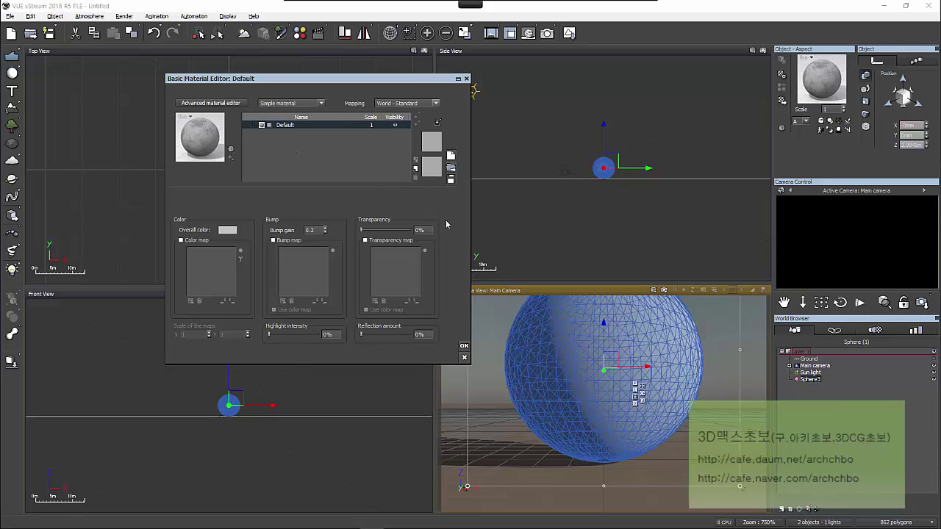
click(208, 103)
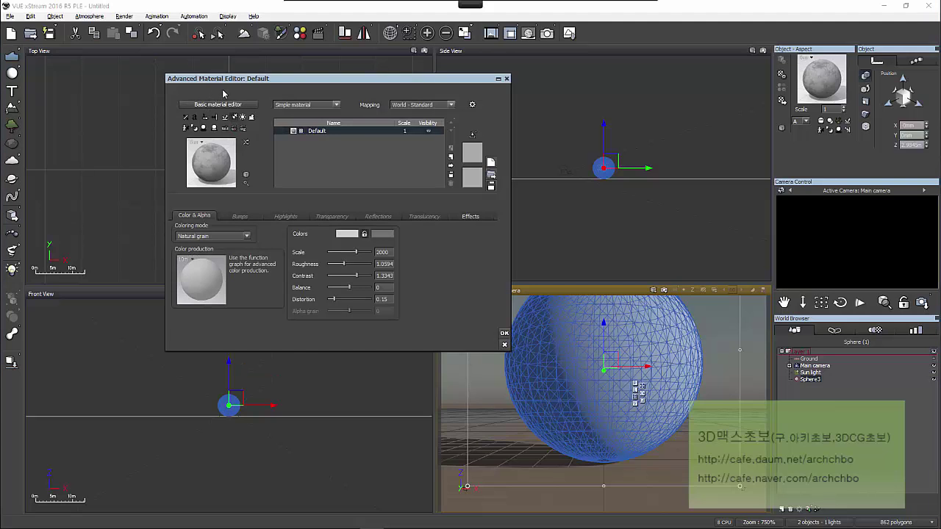
click(506, 79)
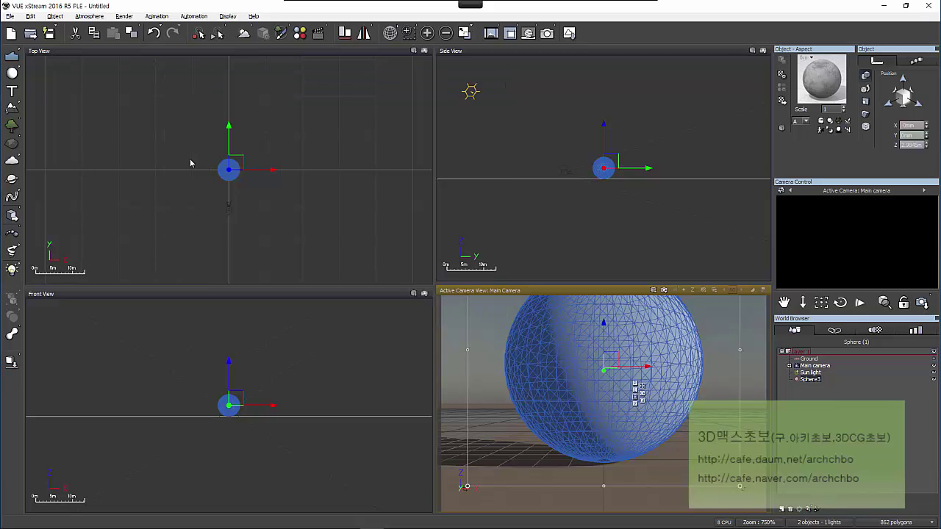
Move the sphere away from the origin in the Top View, toward positive X and positive Y
click(250, 153)
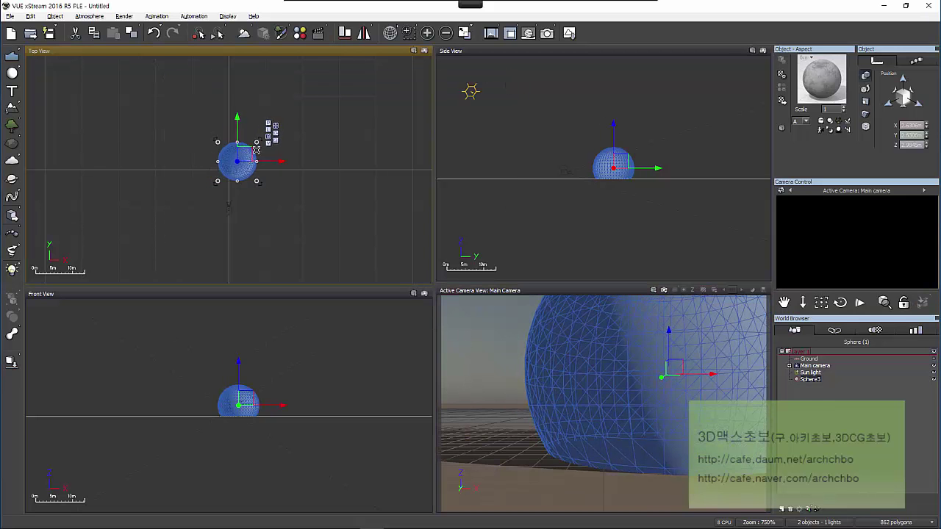
drag(233, 164, 274, 139)
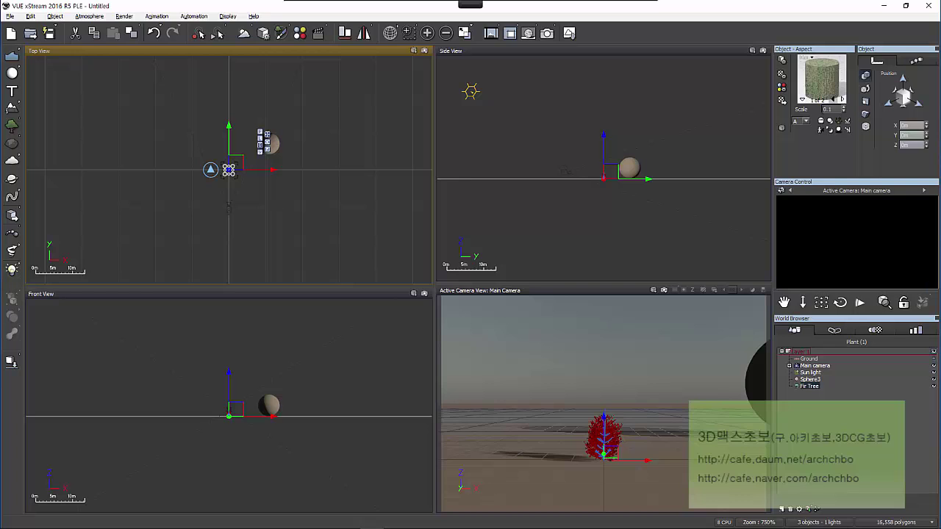
Preview the second of the fir tree's materials and select the tree in the main camera view
click(843, 100)
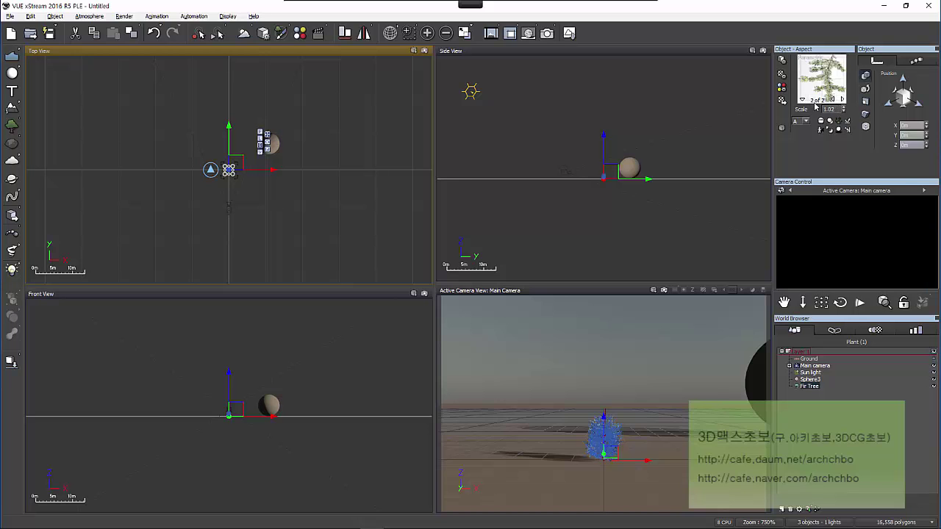
click(803, 100)
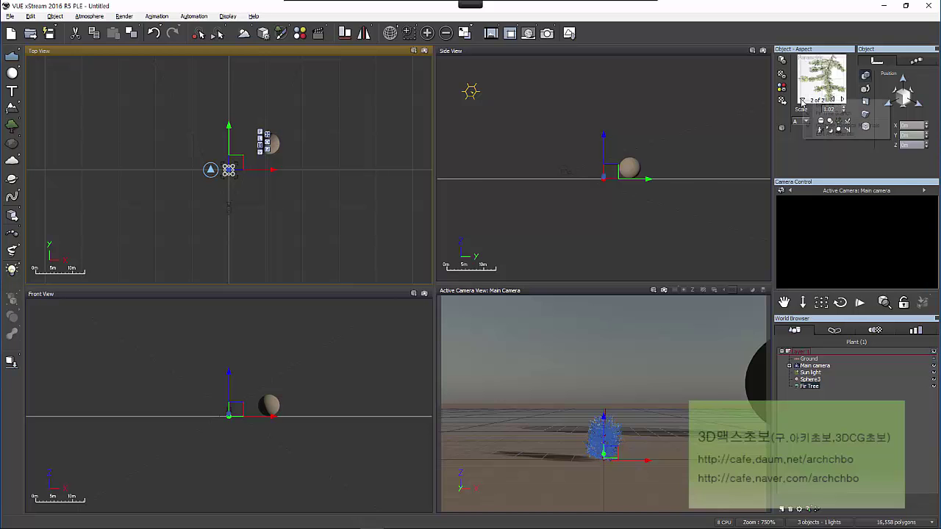
click(604, 435)
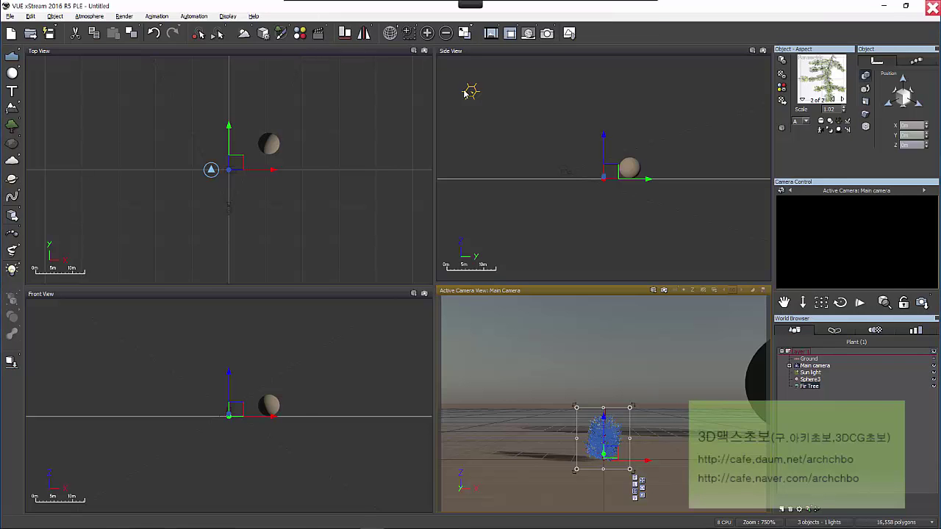
mouse_move(317, 188)
mouse_down()
mouse_move(327, 180)
mouse_move(364, 190)
mouse_move(373, 171)
mouse_up()
mouse_move(392, 5)
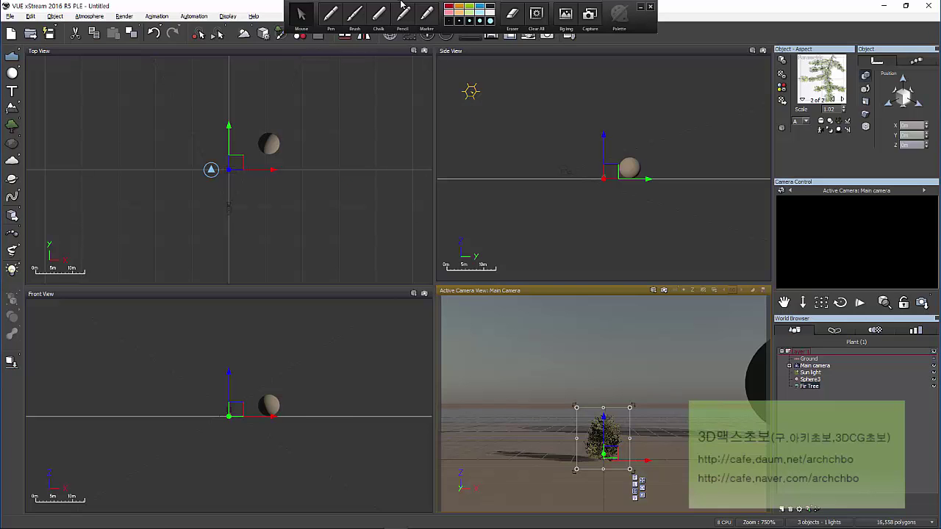
click(328, 20)
mouse_move(317, 140)
mouse_down()
mouse_move(350, 143)
mouse_move(369, 128)
mouse_move(453, 128)
mouse_move(479, 90)
mouse_move(508, 110)
mouse_move(578, 92)
mouse_up()
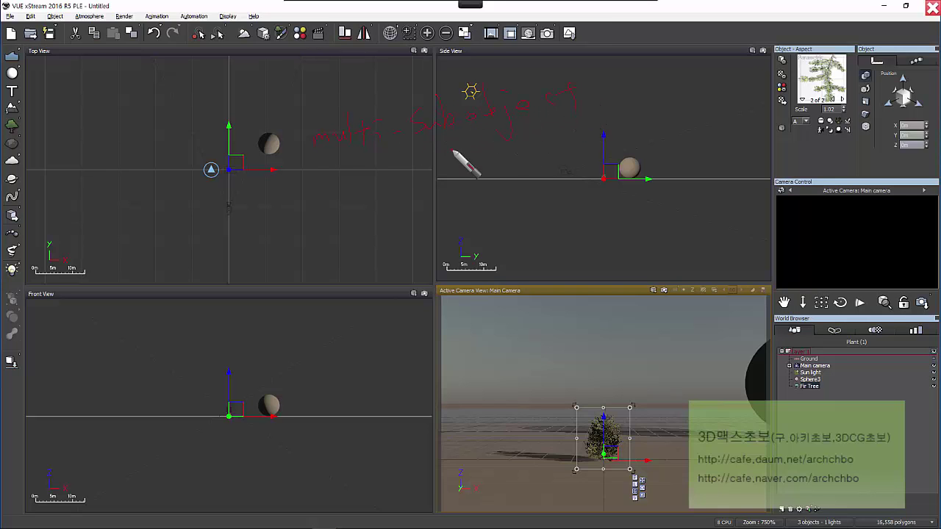
mouse_move(326, 185)
mouse_down()
mouse_move(365, 178)
mouse_move(391, 158)
mouse_move(562, 162)
mouse_up()
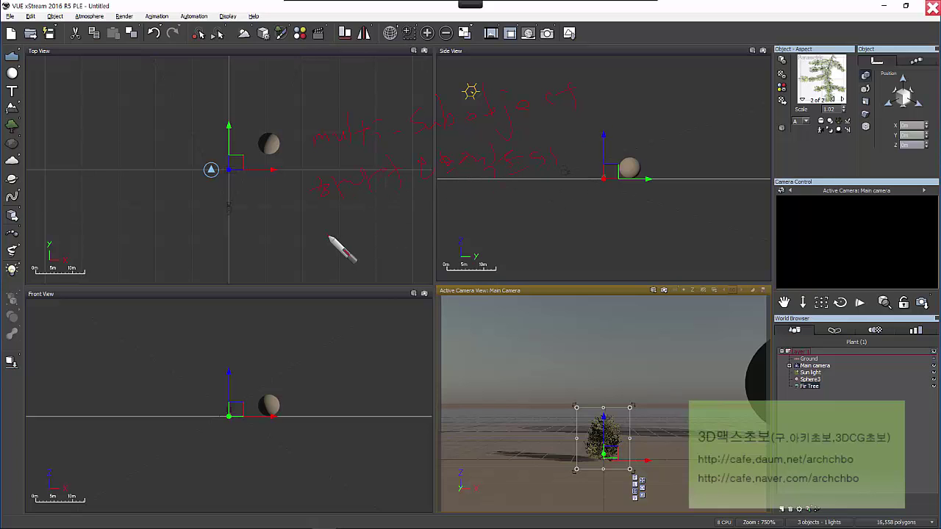
mouse_move(321, 228)
mouse_down()
mouse_move(337, 237)
mouse_move(391, 231)
mouse_move(487, 196)
mouse_move(533, 204)
mouse_up()
mouse_move(385, 257)
mouse_down()
mouse_move(411, 247)
mouse_move(433, 274)
mouse_up()
drag(321, 159, 557, 104)
drag(603, 81, 643, 77)
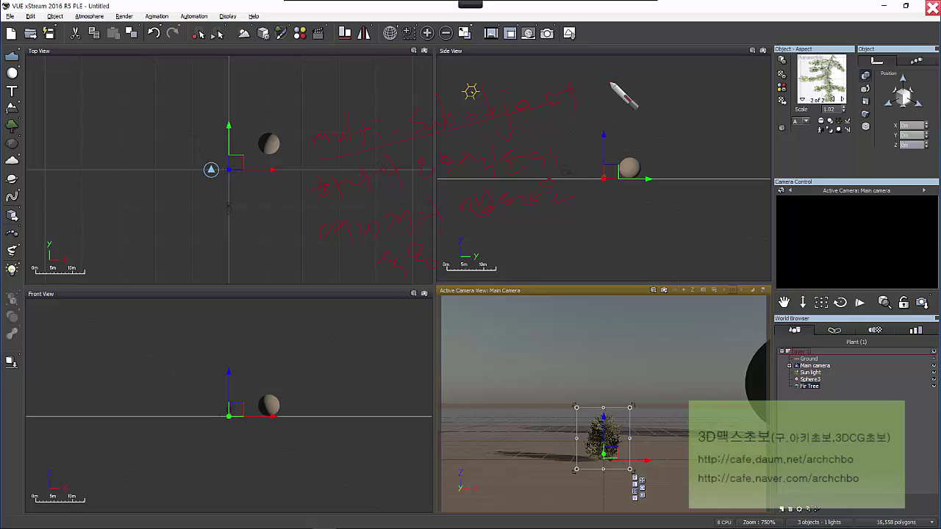
mouse_move(600, 99)
mouse_down()
mouse_move(663, 78)
mouse_move(680, 93)
mouse_move(716, 72)
mouse_move(719, 88)
mouse_move(765, 82)
mouse_move(768, 92)
mouse_up()
drag(592, 358, 593, 404)
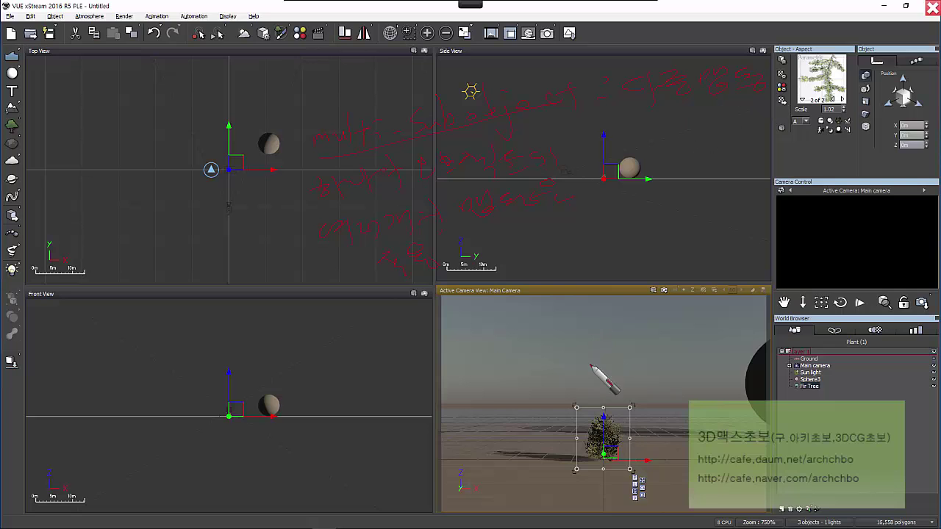
drag(603, 371, 645, 389)
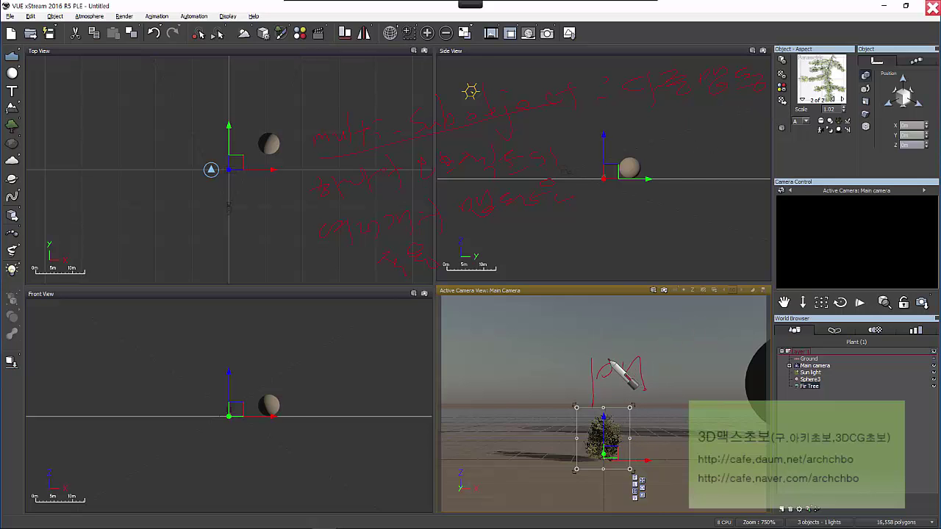
mouse_move(573, 335)
mouse_down()
mouse_move(670, 311)
mouse_move(707, 320)
mouse_up()
mouse_move(662, 346)
mouse_down()
mouse_move(684, 352)
mouse_move(722, 340)
mouse_move(720, 352)
mouse_up()
drag(749, 312, 759, 342)
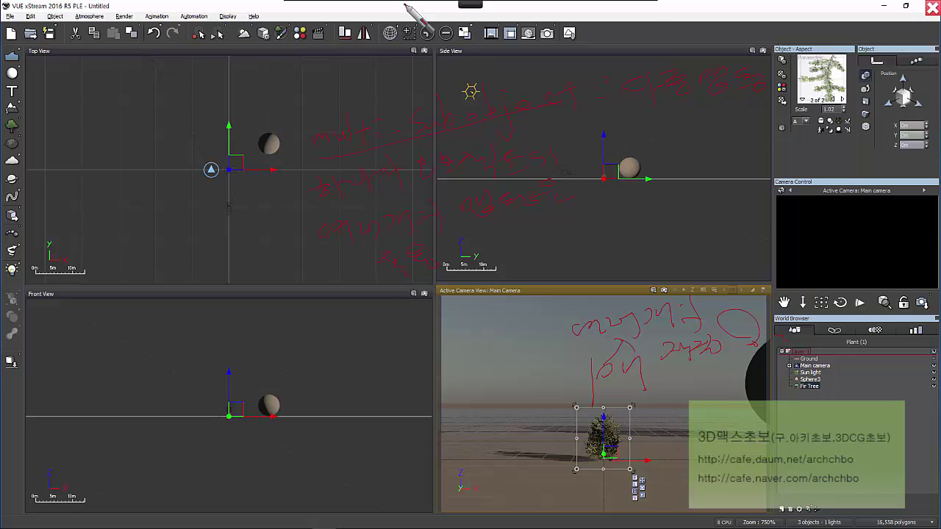
click(301, 12)
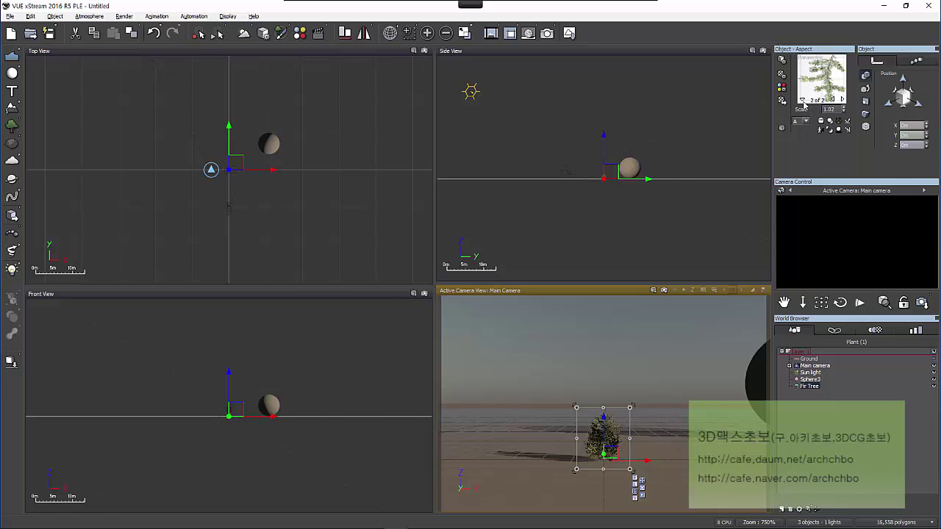
List the fir tree's materials and preview its bark and branch materials in turn
click(805, 104)
click(803, 101)
click(842, 101)
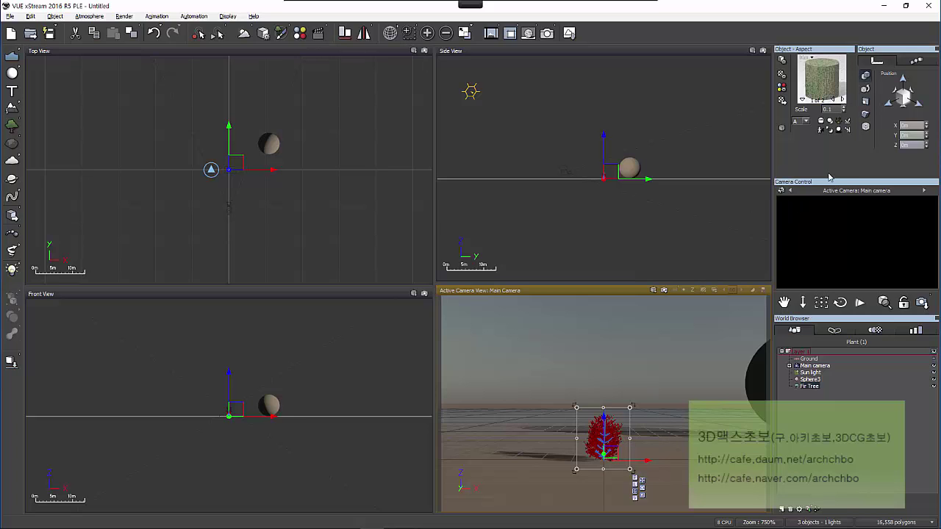
click(843, 99)
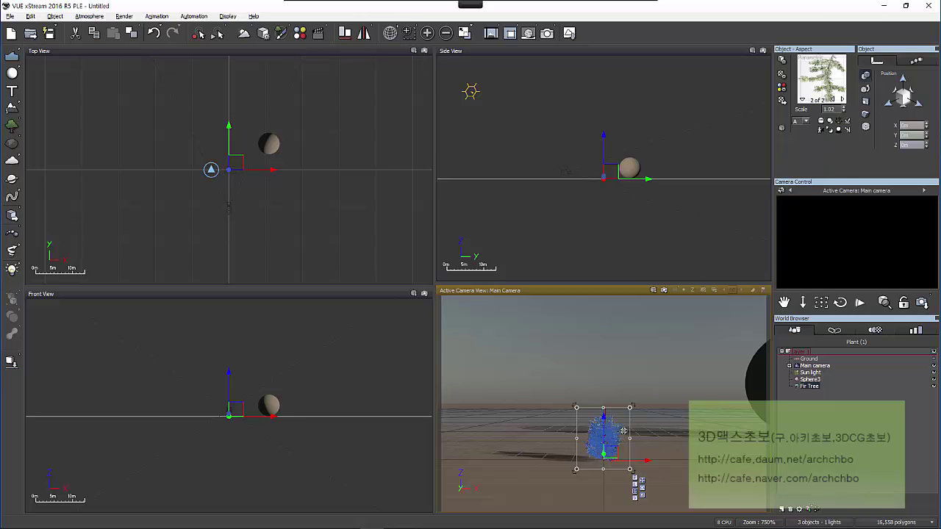
Examine the Fir Tree Branch material in the Advanced Material Editor, maximized and at normal size, and close the editor
double_click(823, 85)
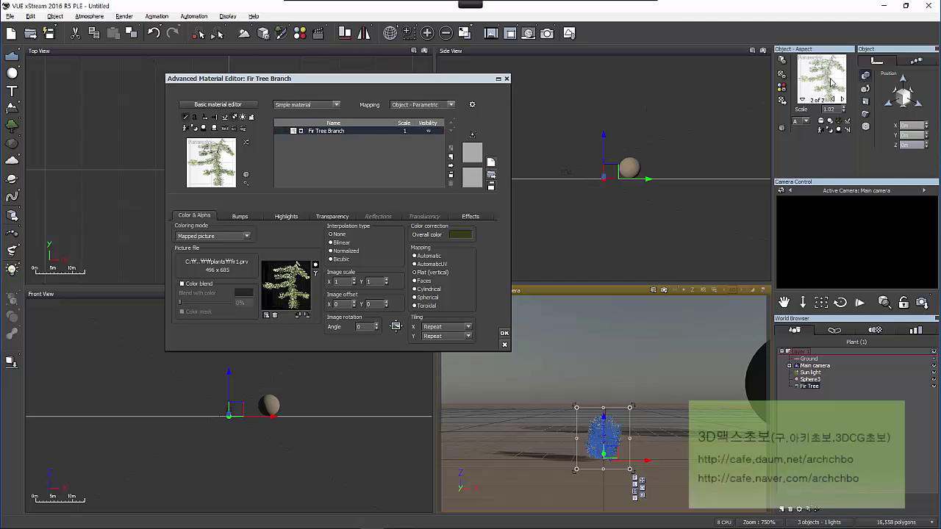
click(498, 78)
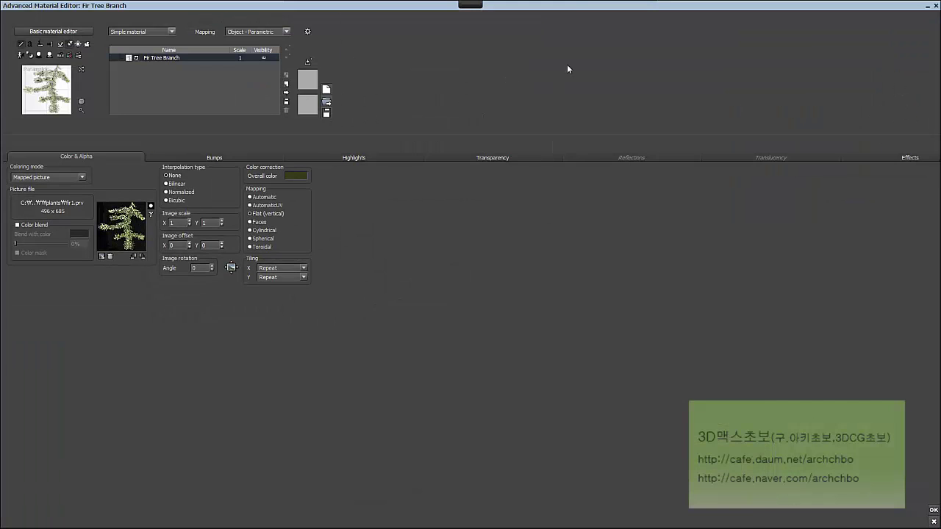
click(926, 5)
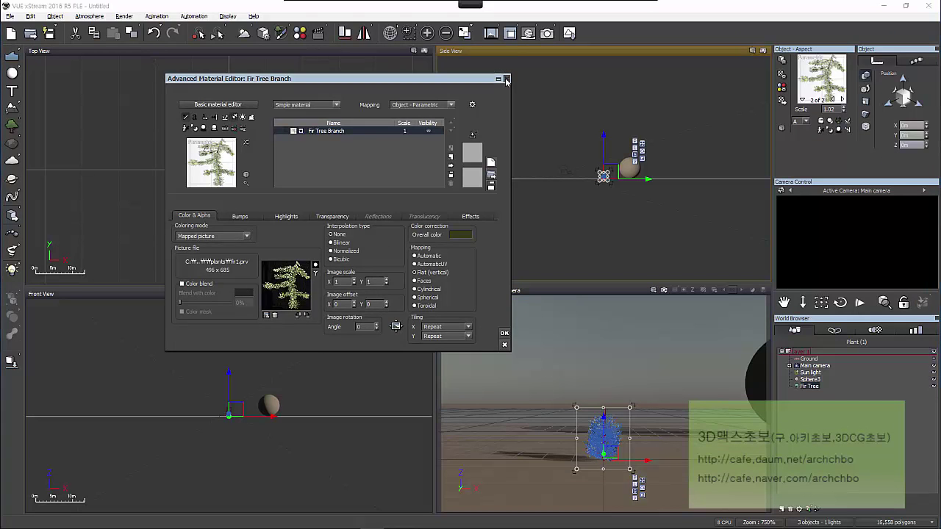
click(506, 79)
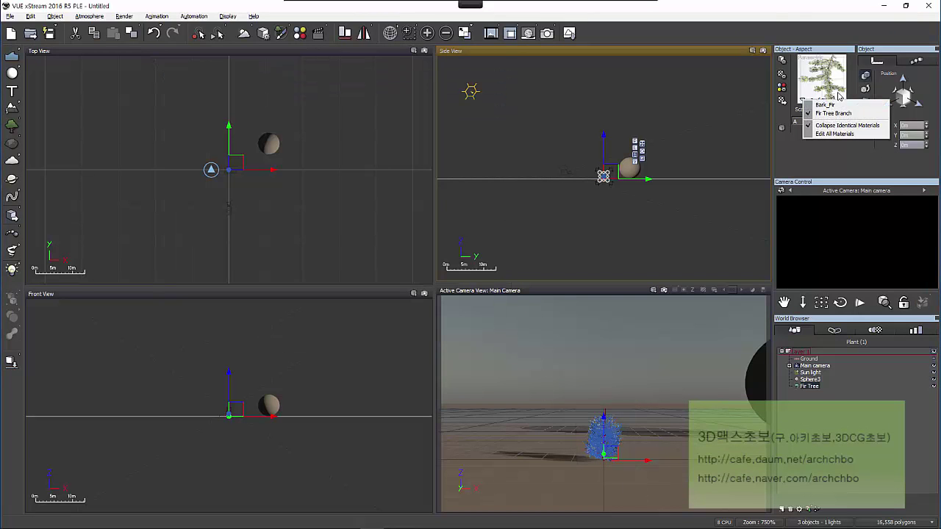
Switch to the fir tree's Bark_Fir material, examine it in the Advanced Material Editor, and close the editor
click(842, 99)
double_click(823, 80)
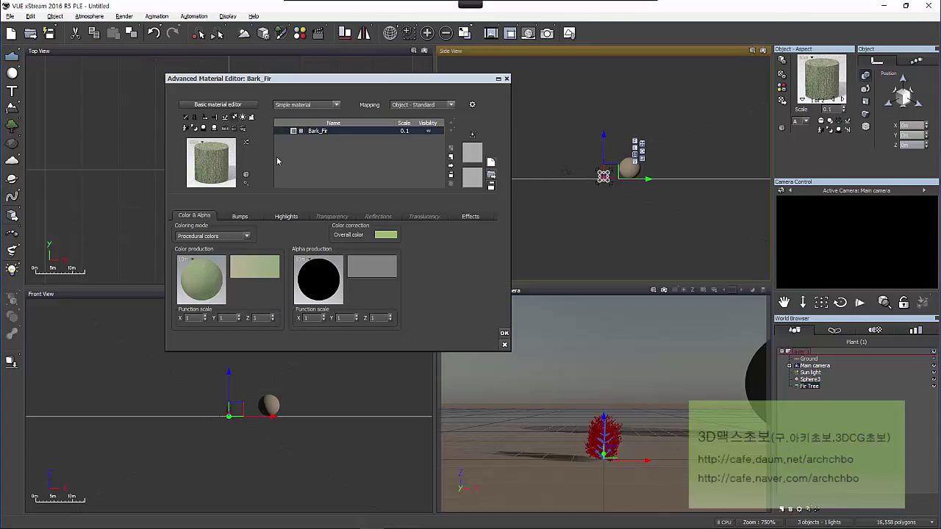
click(506, 78)
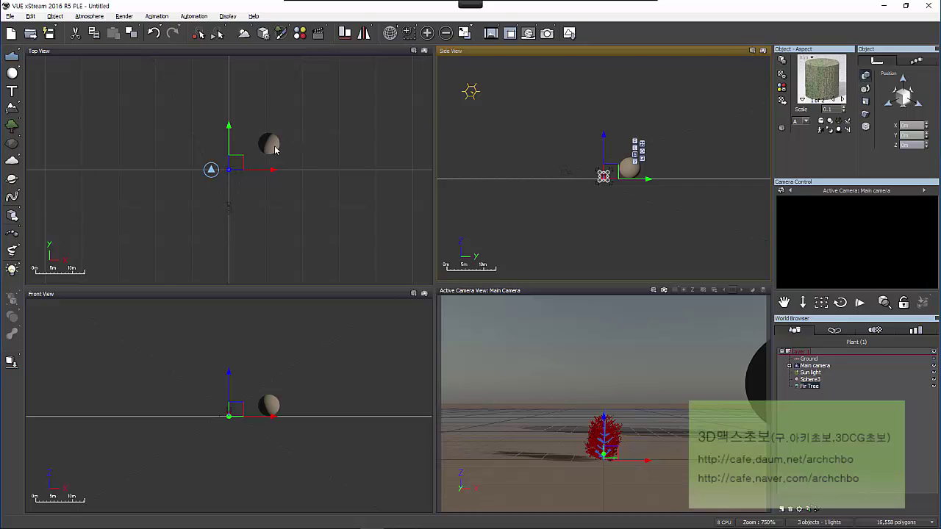
Delete the Fir Tree object from the scene
click(267, 225)
click(811, 386)
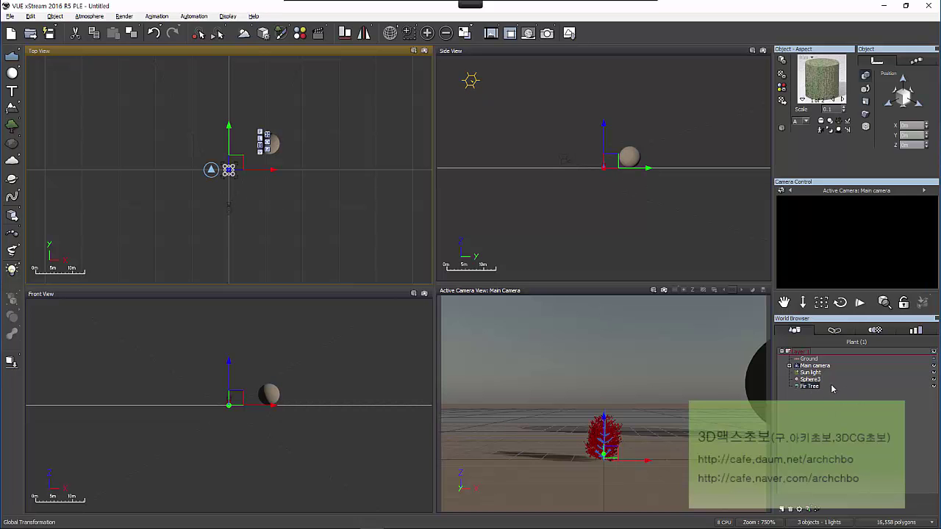
key(Delete)
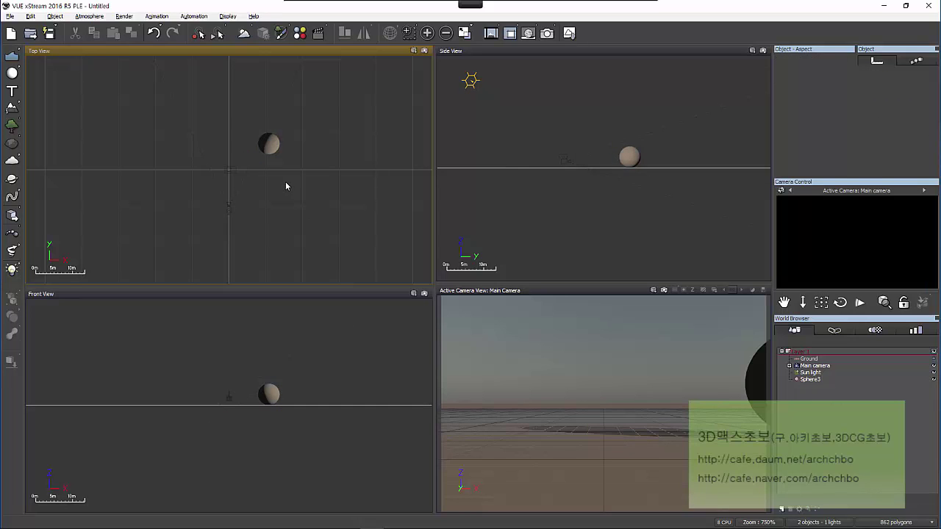
Move the sphere back close to the origin in the Top View
click(273, 144)
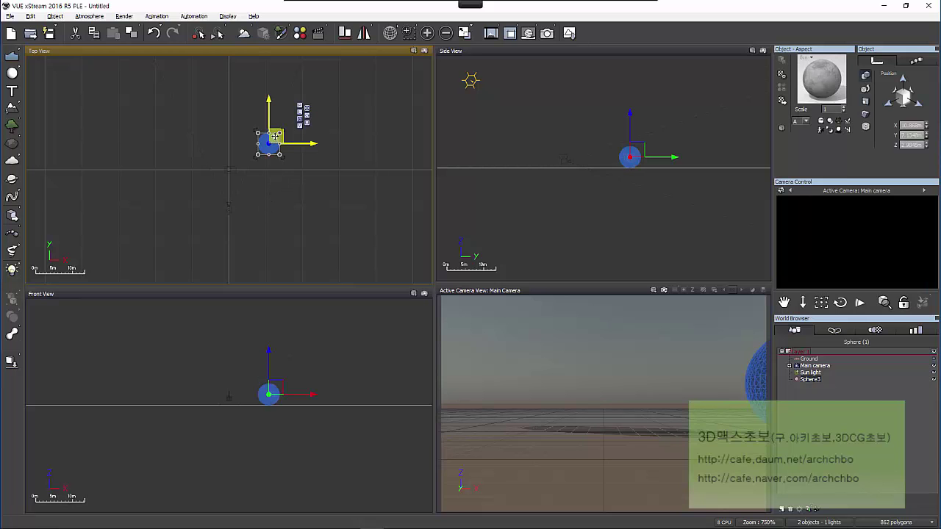
drag(271, 136, 237, 158)
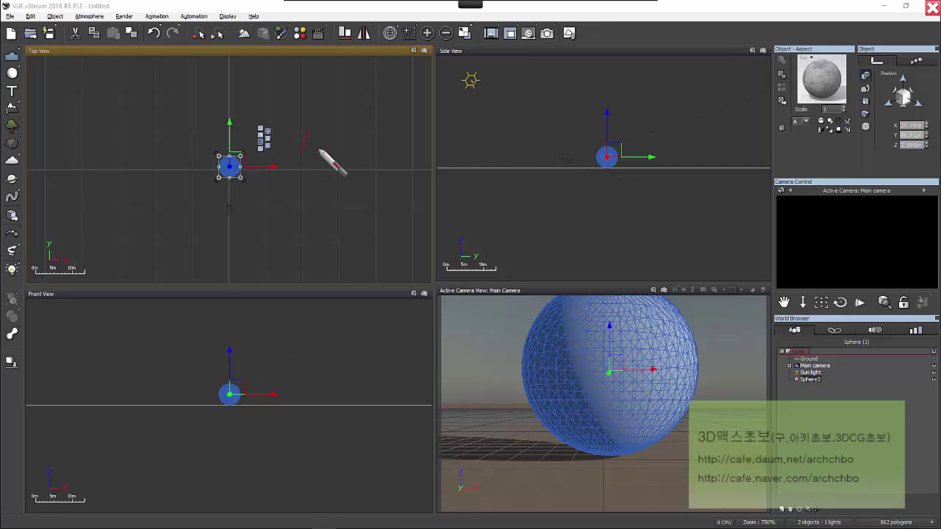
mouse_move(303, 154)
mouse_down()
mouse_move(358, 151)
mouse_move(442, 121)
mouse_up()
mouse_move(302, 180)
mouse_down()
mouse_move(345, 195)
mouse_move(401, 182)
mouse_move(449, 191)
mouse_move(479, 162)
mouse_move(534, 181)
mouse_up()
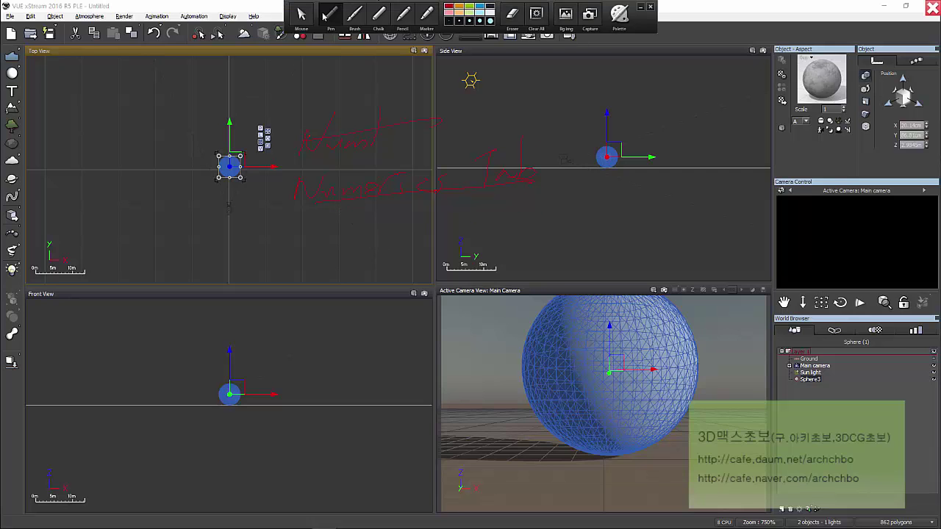
click(302, 11)
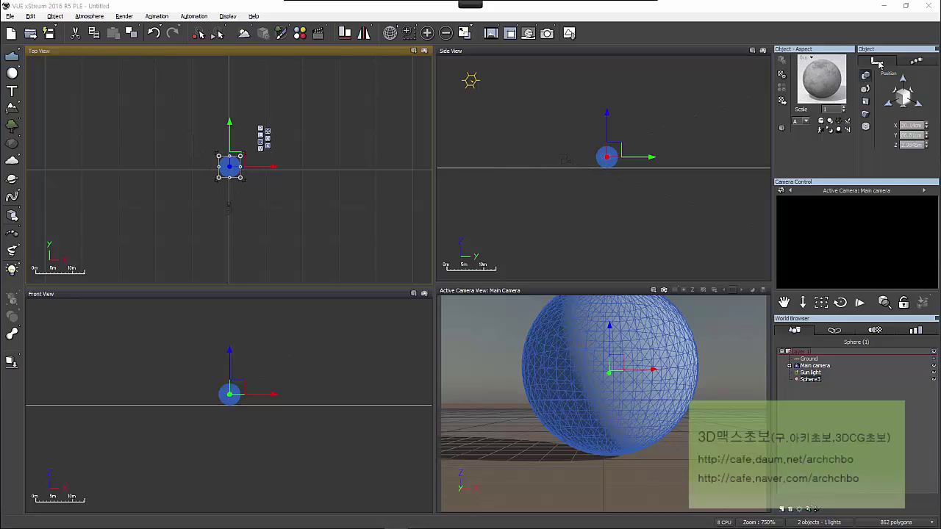
Compare the sphere's numeric position settings with its animation settings for motion, track and link
click(918, 61)
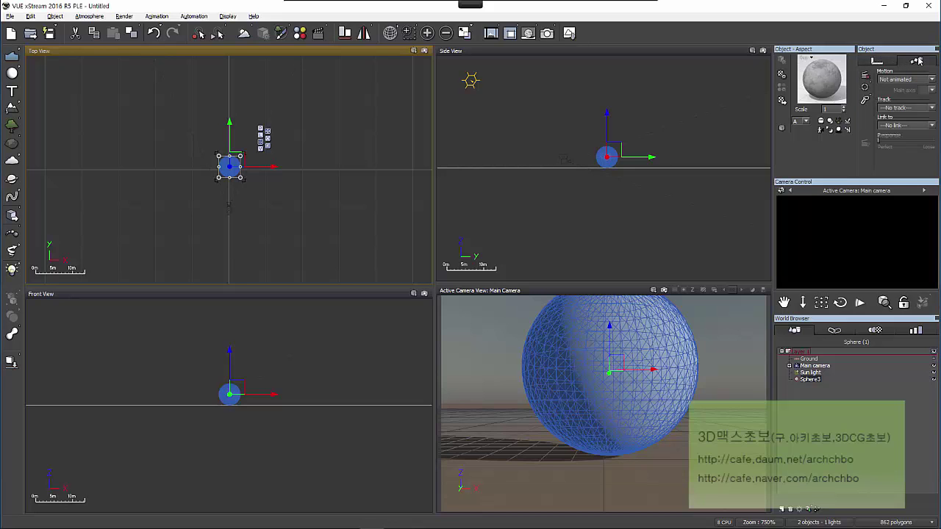
click(879, 61)
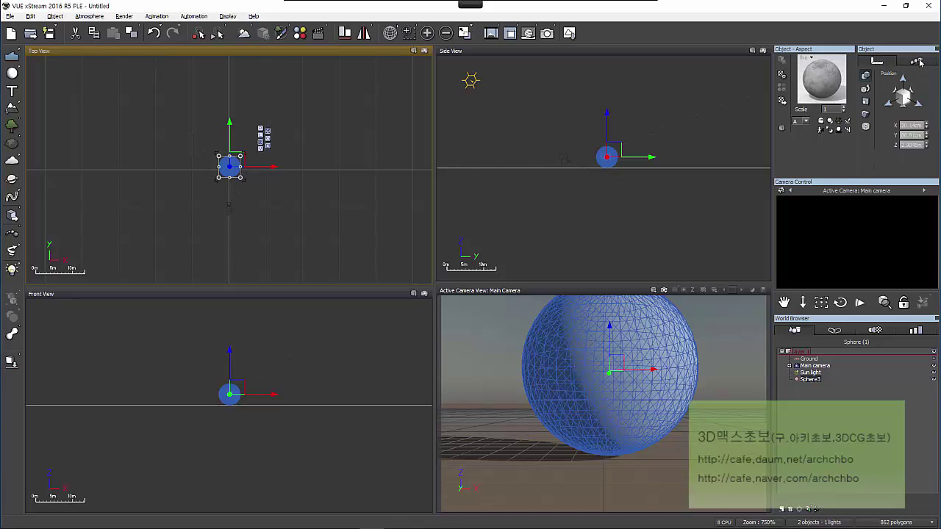
click(919, 62)
click(879, 63)
click(917, 61)
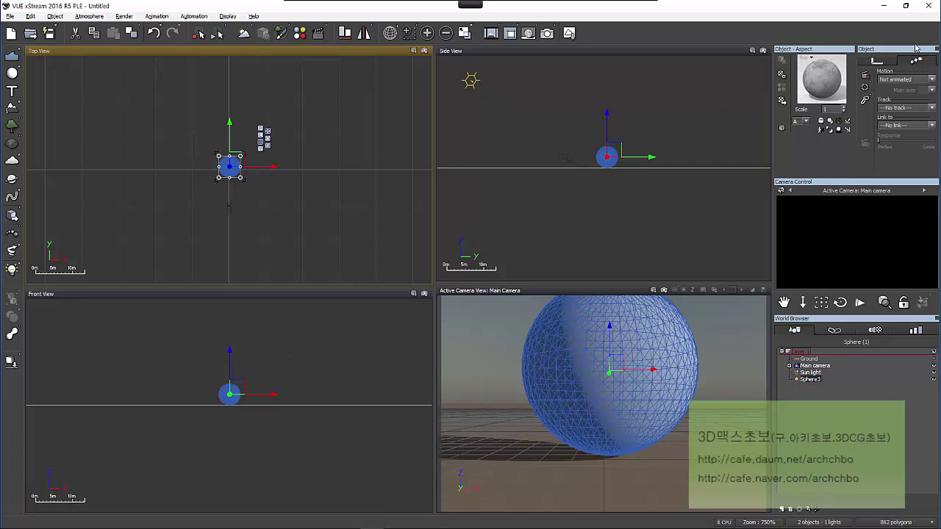
click(879, 62)
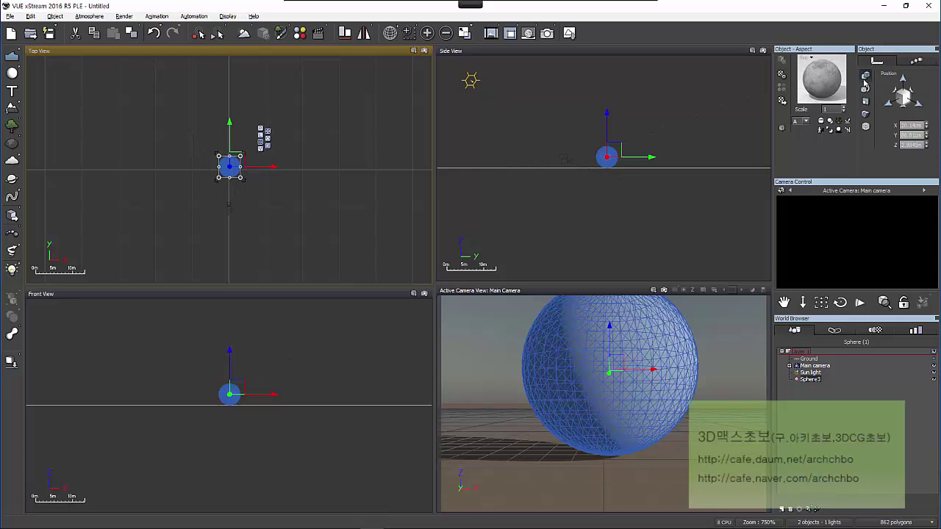
Review the sphere's orientation and other numeric transform settings, ending on its position values
click(866, 88)
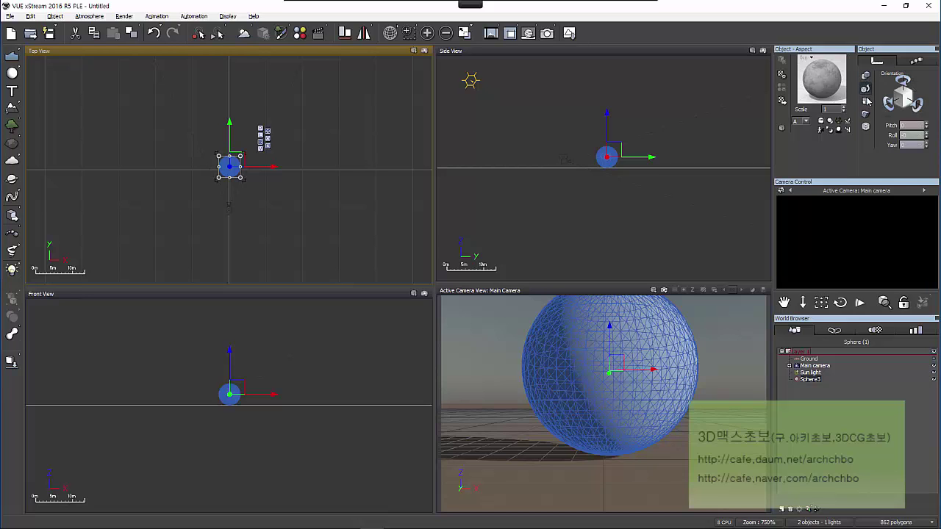
click(866, 101)
click(865, 126)
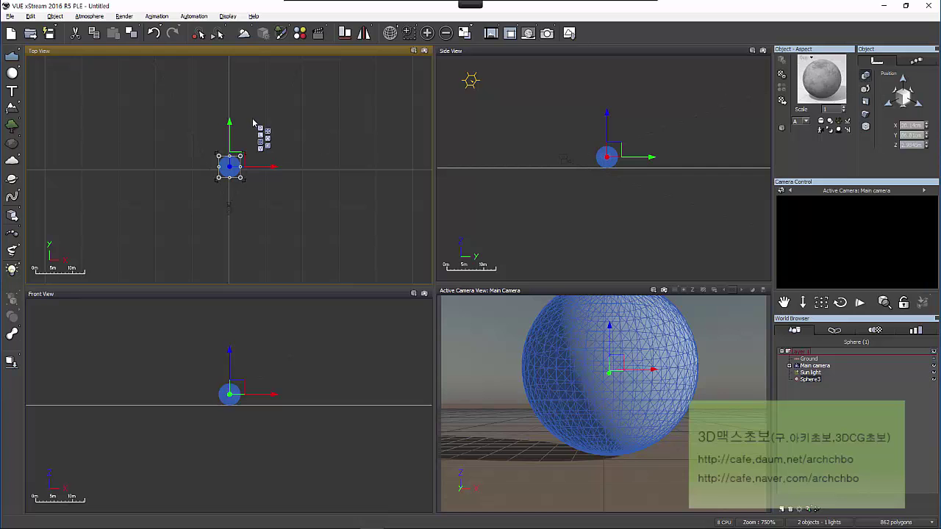
Maximize the Top View and zoom in on the sphere
scroll(232, 162, up, 5)
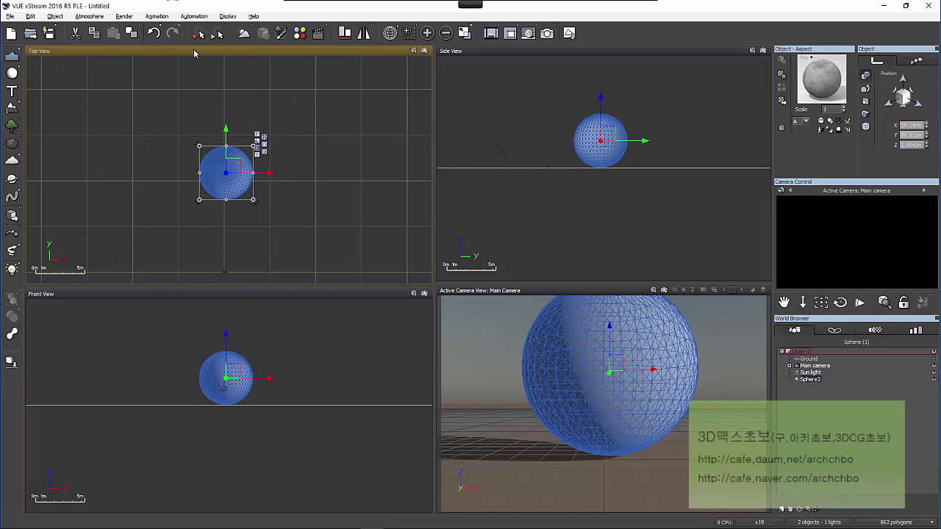
double_click(197, 52)
scroll(477, 360, up, 5)
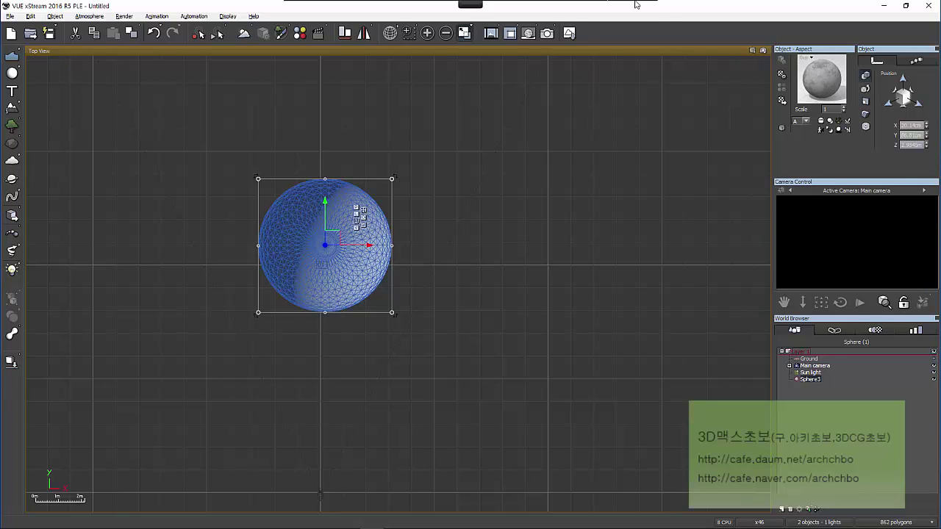
mouse_move(636, 5)
click(330, 13)
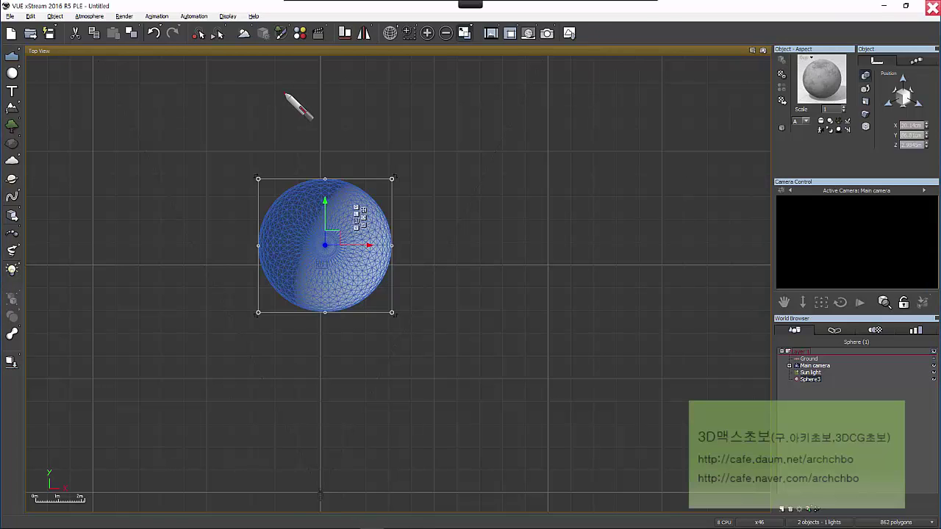
mouse_move(286, 95)
mouse_down()
mouse_move(275, 107)
mouse_move(321, 132)
mouse_move(435, 106)
mouse_move(456, 118)
mouse_move(582, 89)
mouse_move(593, 108)
mouse_move(639, 88)
mouse_move(678, 105)
mouse_move(681, 130)
mouse_move(532, 147)
mouse_move(651, 162)
mouse_move(677, 153)
mouse_move(693, 167)
mouse_up()
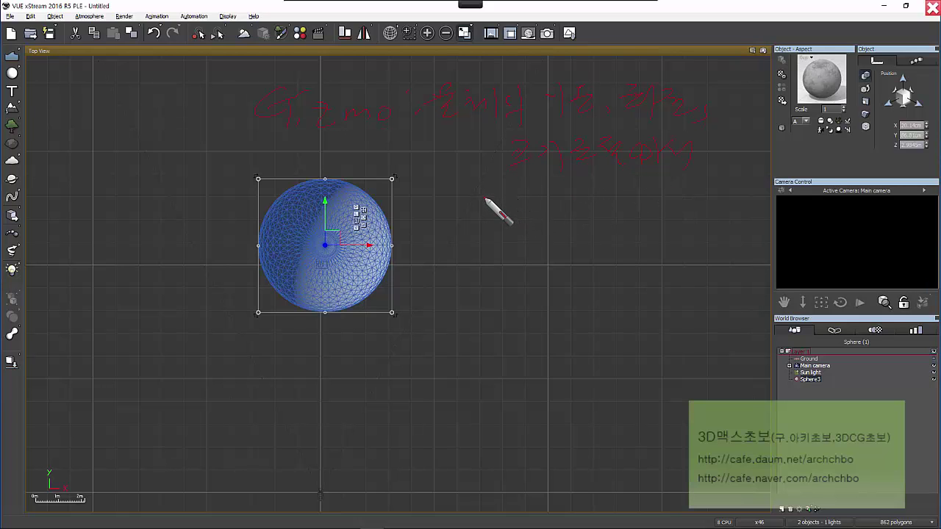
mouse_move(477, 201)
mouse_down()
mouse_move(498, 189)
mouse_move(501, 216)
mouse_move(540, 193)
mouse_move(555, 213)
mouse_move(582, 180)
mouse_move(545, 195)
mouse_move(609, 207)
mouse_move(656, 195)
mouse_move(556, 270)
mouse_move(674, 239)
mouse_move(619, 305)
mouse_up()
mouse_move(364, 124)
mouse_down()
mouse_move(414, 133)
mouse_move(407, 154)
mouse_up()
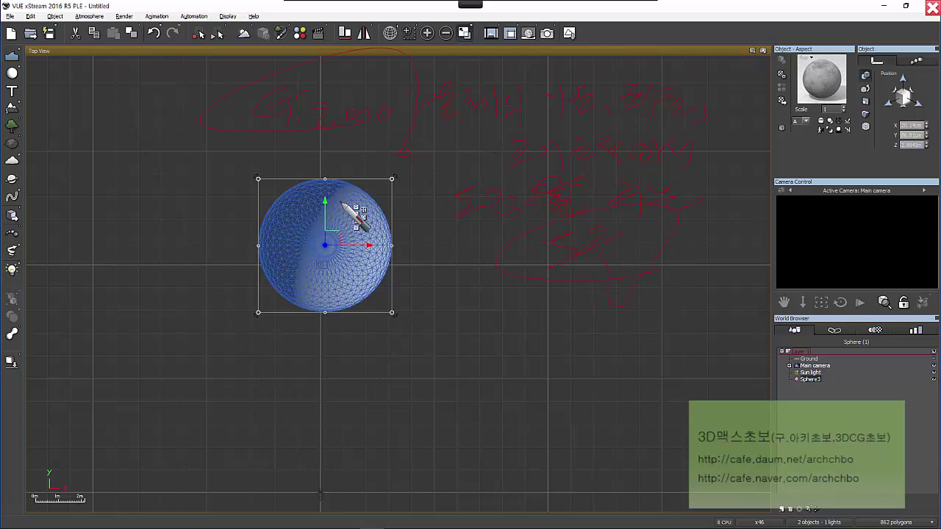
mouse_move(342, 203)
mouse_down()
mouse_move(347, 268)
mouse_move(371, 247)
mouse_move(371, 220)
mouse_up()
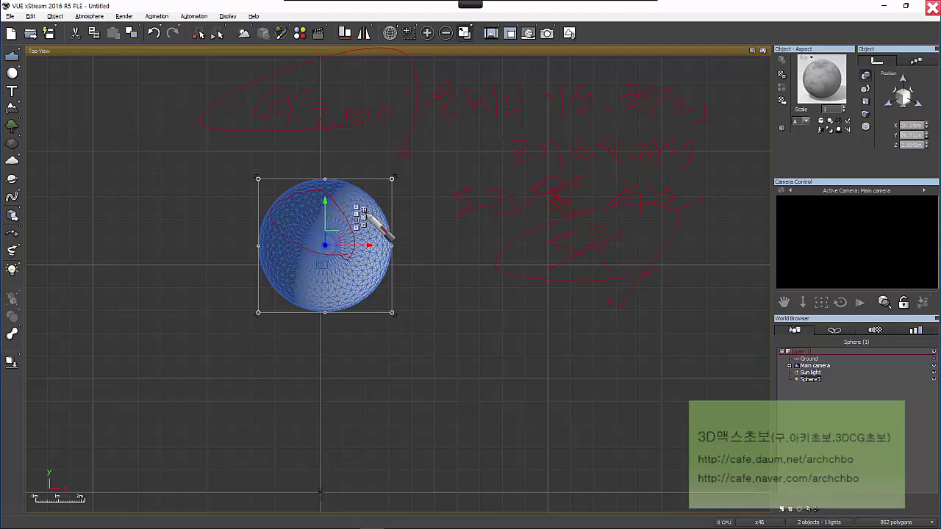
mouse_move(478, 5)
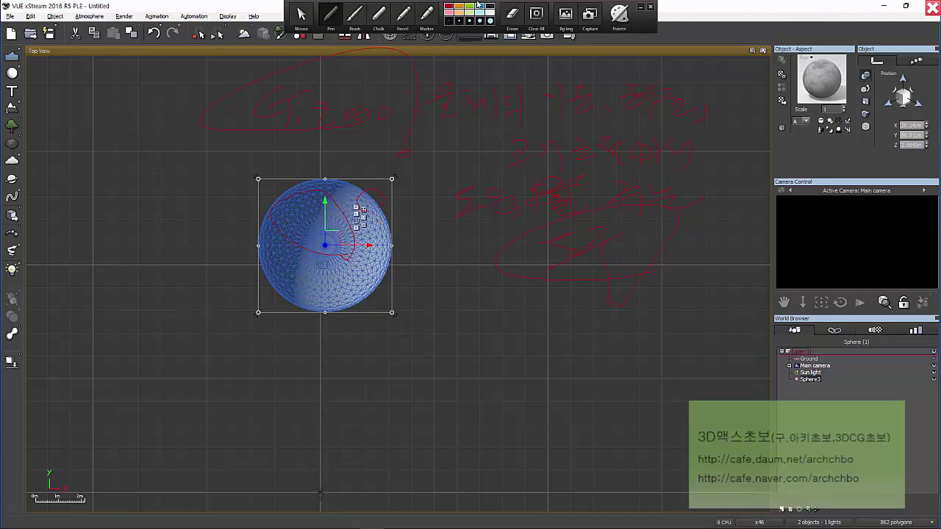
Preview the sphere's rotation gizmo in the Top View and return to its move gizmo
click(301, 13)
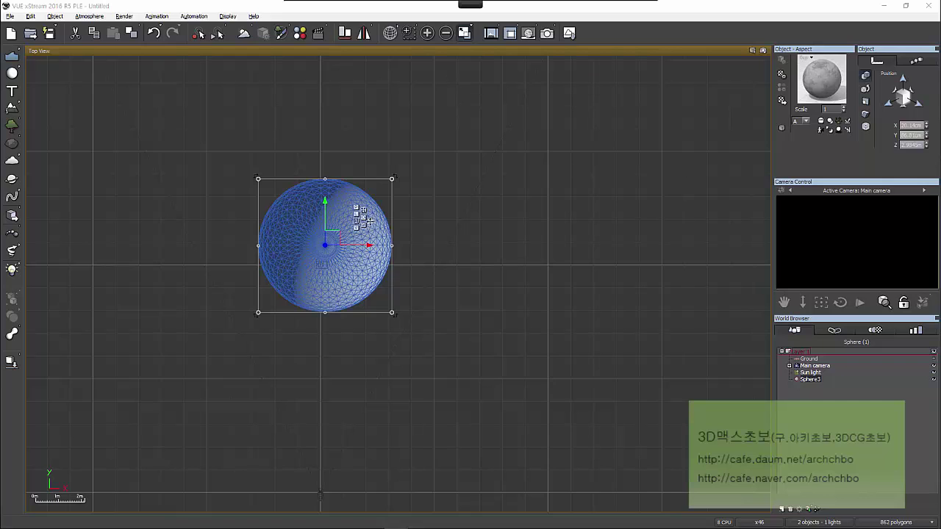
click(363, 219)
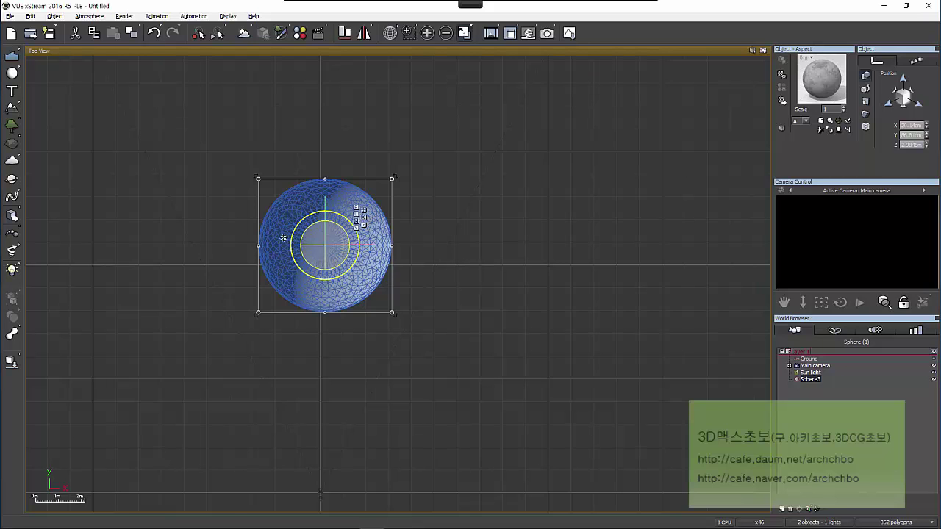
click(364, 227)
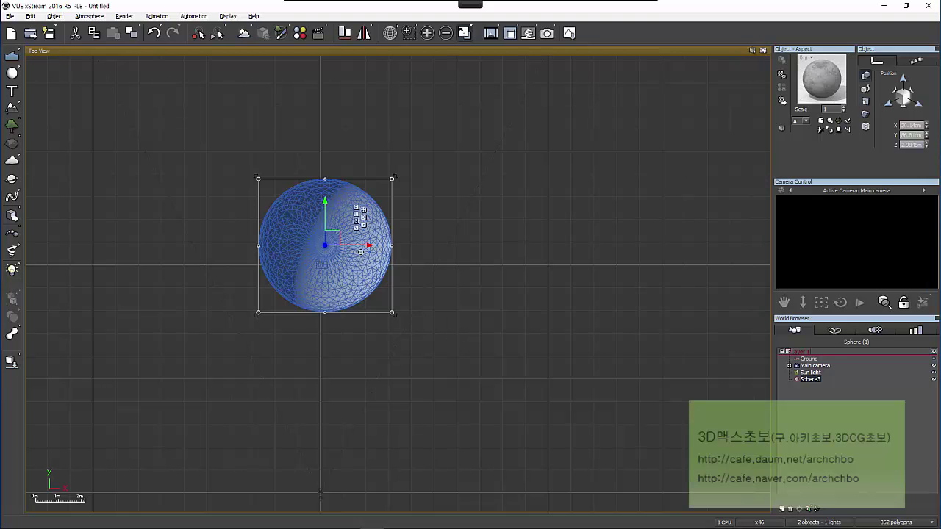
Move the sphere along the X and Y axes in the Top View to just below the origin, at Y about -2.75 m
drag(381, 245, 643, 245)
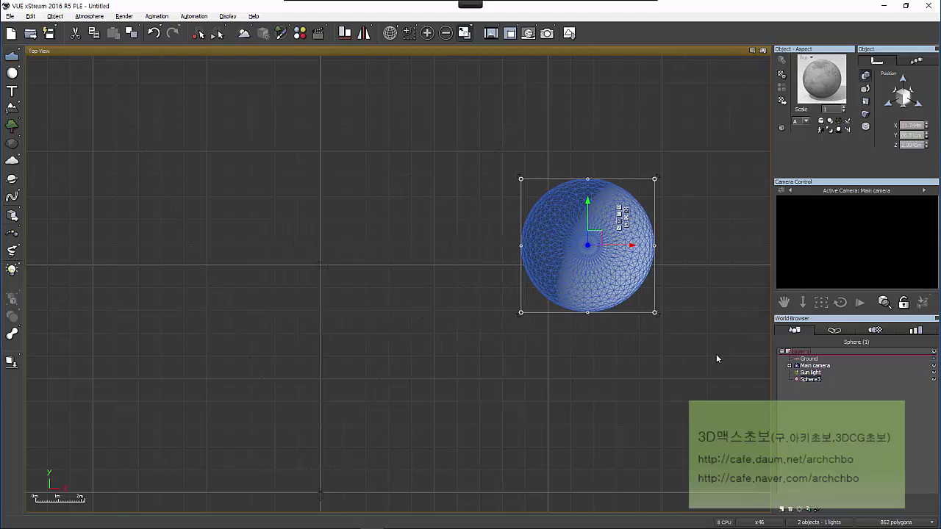
drag(588, 219, 326, 321)
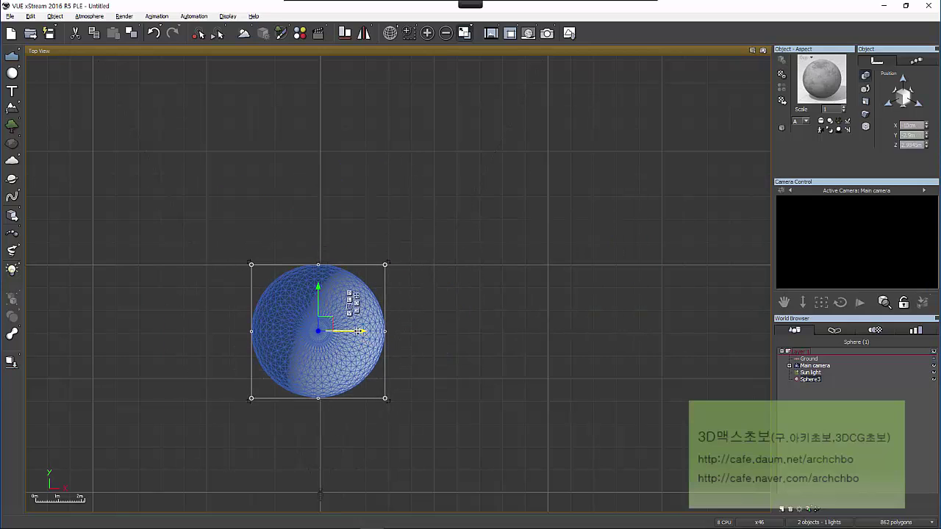
drag(358, 331, 333, 319)
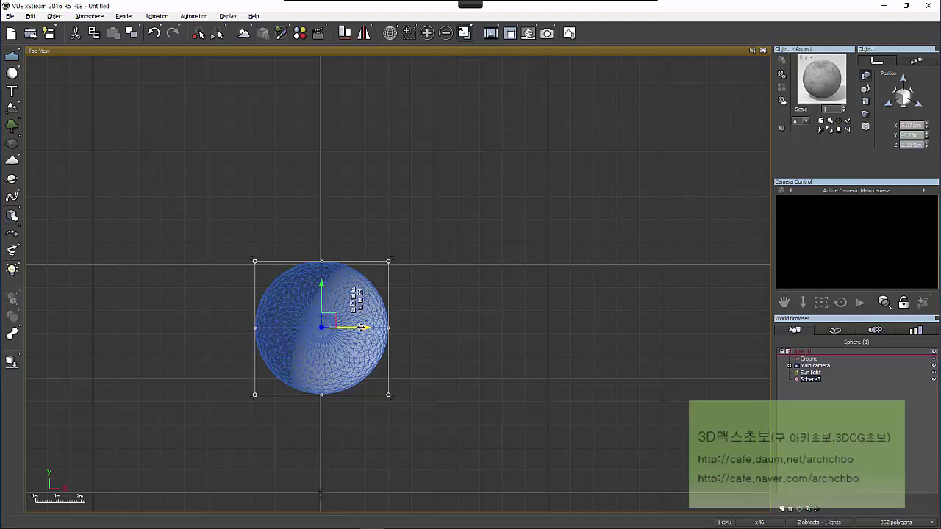
mouse_move(361, 328)
mouse_down()
mouse_move(610, 328)
mouse_move(283, 328)
mouse_move(609, 330)
mouse_move(475, 332)
mouse_move(412, 382)
mouse_move(254, 216)
mouse_move(320, 492)
mouse_move(339, 415)
mouse_move(346, 491)
mouse_move(357, 461)
mouse_move(343, 464)
mouse_up()
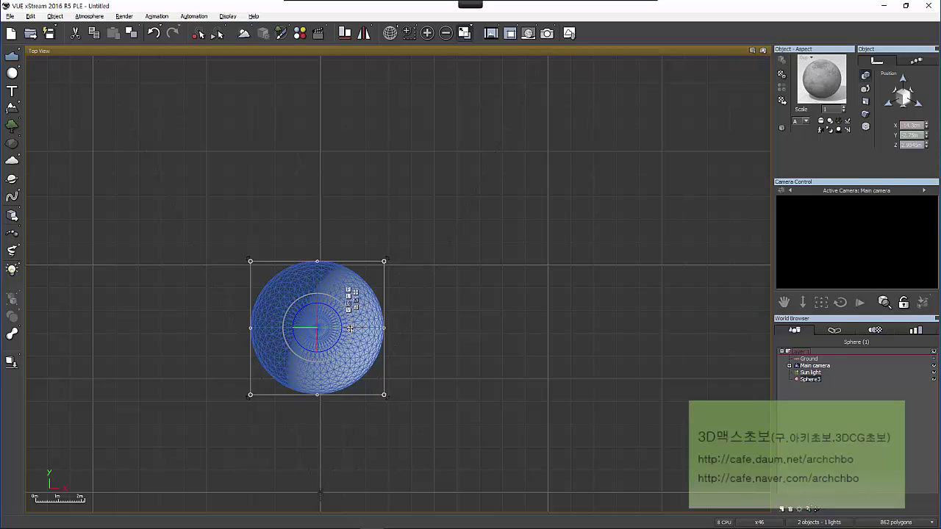
Rotate the sphere with its rotation gizmo, and scale it uniformly to well below its original size
drag(338, 323, 314, 337)
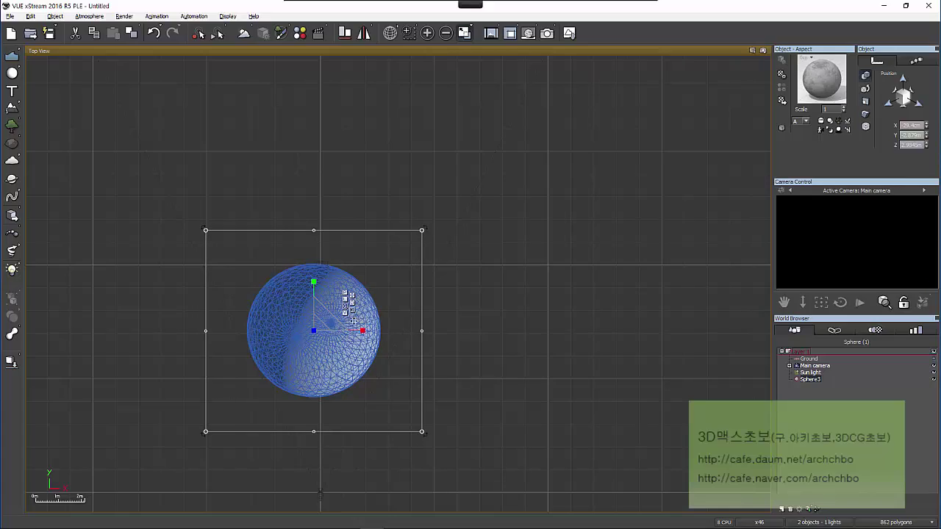
drag(325, 318, 340, 335)
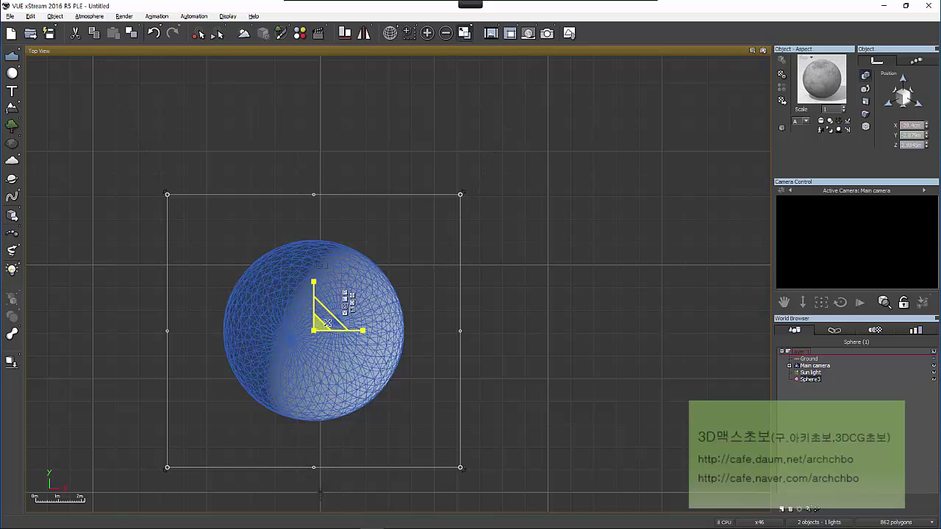
drag(329, 319, 353, 313)
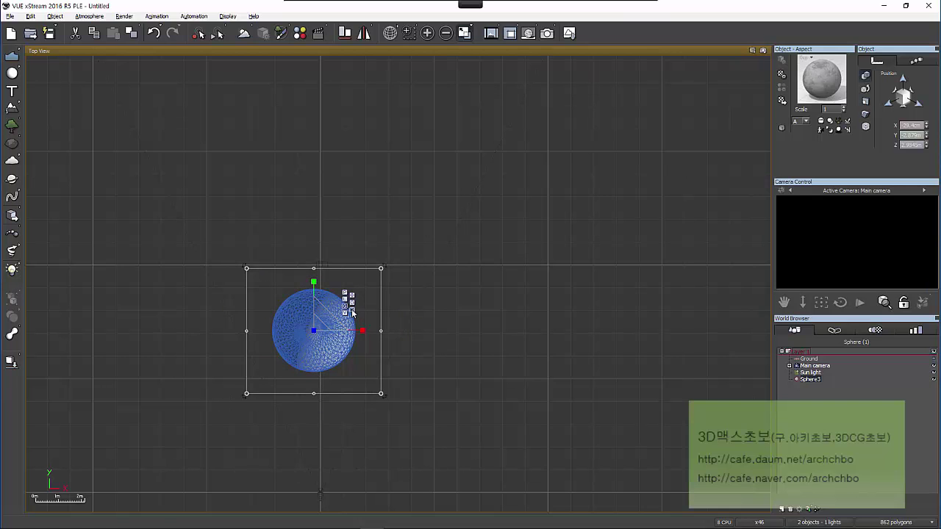
click(337, 13)
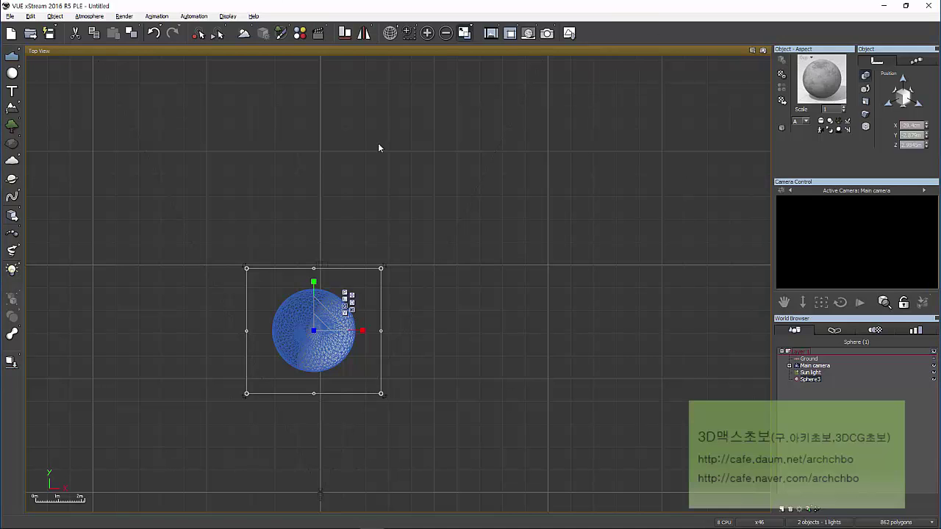
mouse_move(360, 126)
mouse_down()
mouse_move(361, 207)
mouse_move(463, 211)
mouse_up()
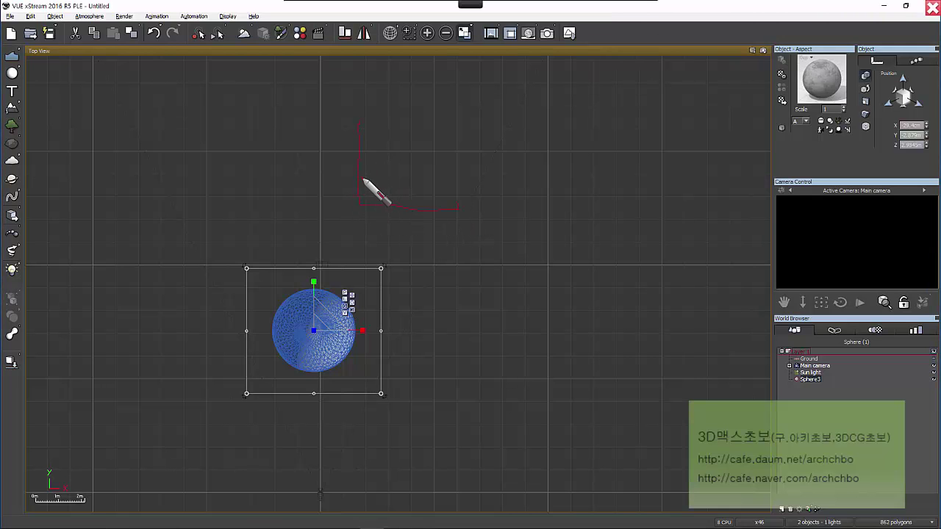
drag(362, 178, 386, 198)
mouse_move(503, 23)
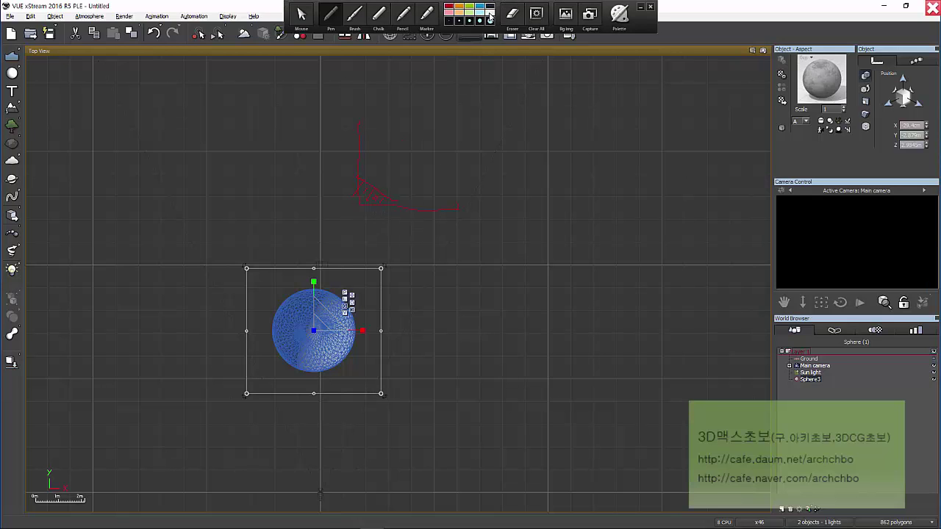
click(488, 15)
drag(363, 149, 435, 208)
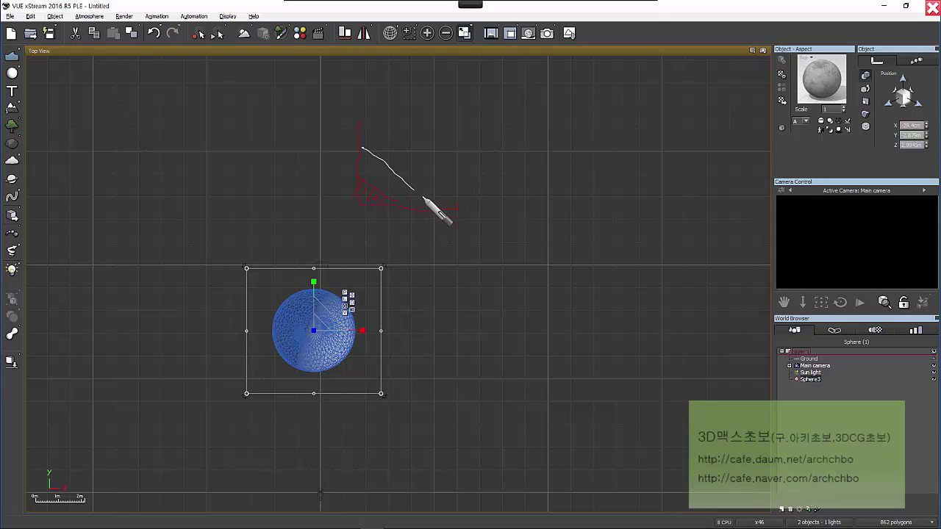
mouse_move(371, 155)
mouse_down()
mouse_move(361, 151)
mouse_move(434, 206)
mouse_move(444, 155)
mouse_move(459, 169)
mouse_move(449, 179)
mouse_up()
mouse_move(498, 129)
mouse_down()
mouse_move(485, 153)
mouse_move(510, 149)
mouse_up()
mouse_move(523, 139)
mouse_down()
mouse_move(624, 139)
mouse_move(623, 147)
mouse_move(665, 126)
mouse_move(710, 138)
mouse_move(736, 129)
mouse_move(651, 162)
mouse_move(710, 187)
mouse_move(745, 166)
mouse_move(755, 175)
mouse_up()
drag(765, 161, 747, 194)
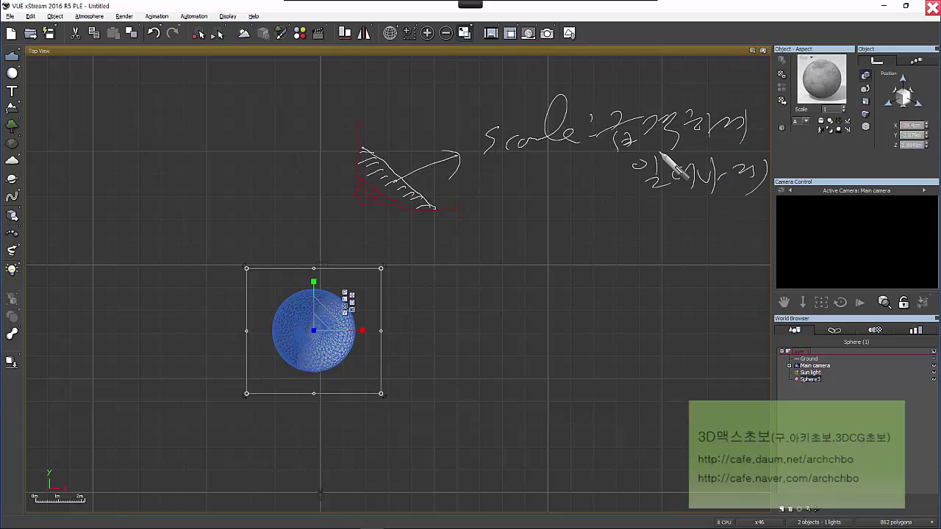
mouse_move(376, 199)
mouse_down()
mouse_move(438, 250)
mouse_move(445, 239)
mouse_move(469, 269)
mouse_move(605, 262)
mouse_move(684, 229)
mouse_move(703, 232)
mouse_move(711, 259)
mouse_up()
mouse_move(577, 291)
mouse_down()
mouse_move(598, 309)
mouse_move(694, 301)
mouse_move(713, 289)
mouse_up()
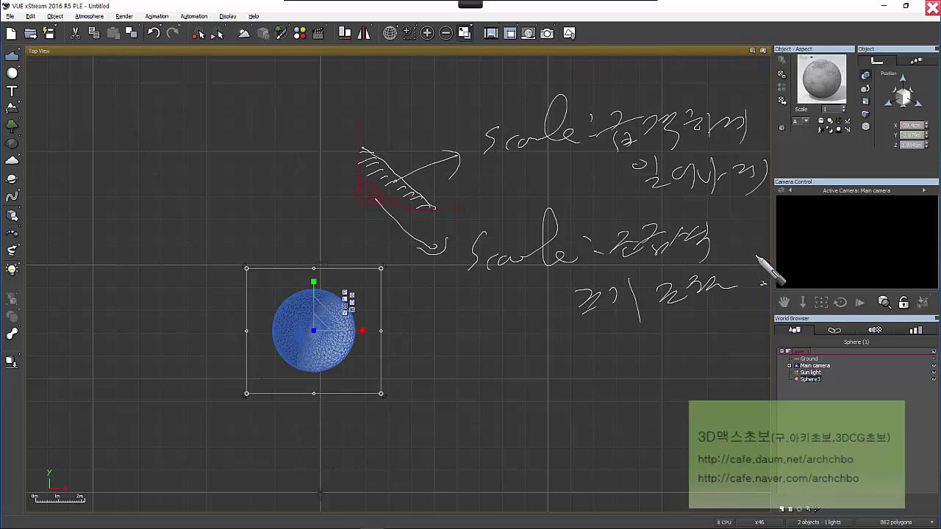
mouse_move(470, 3)
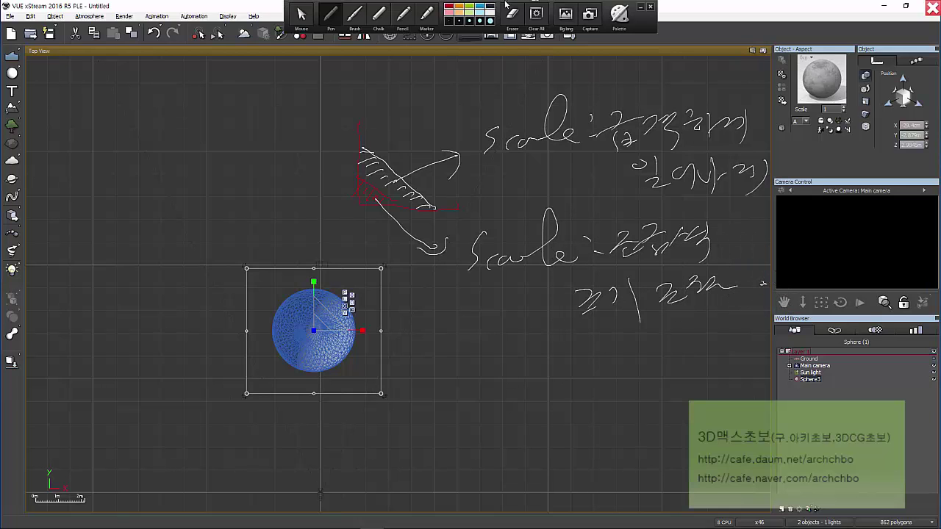
click(294, 25)
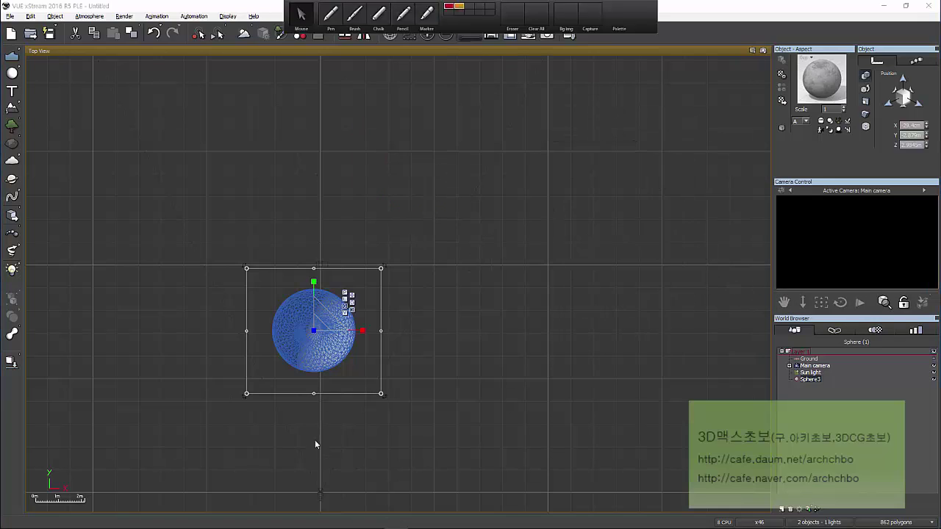
Scale the sphere uniformly back up to roughly its original size and return to the move gizmo
drag(329, 316, 241, 432)
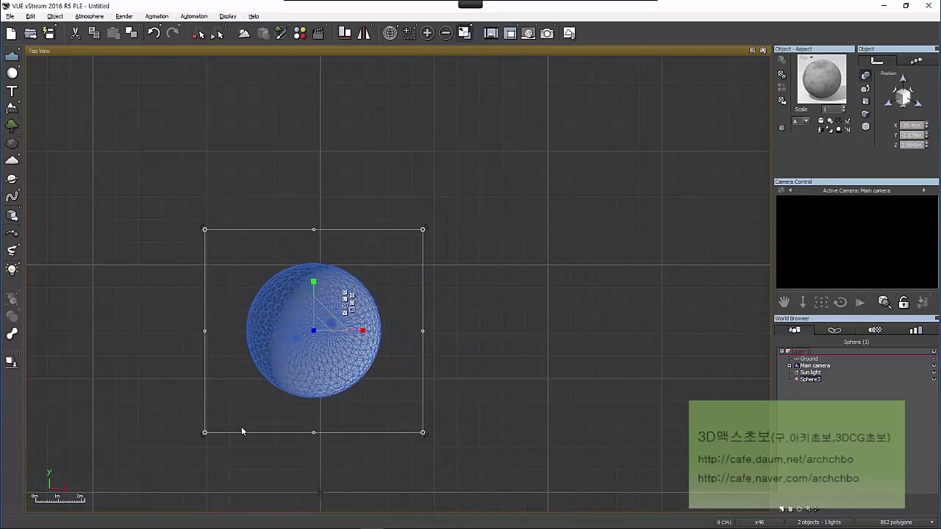
click(347, 294)
right_drag(334, 327, 340, 306)
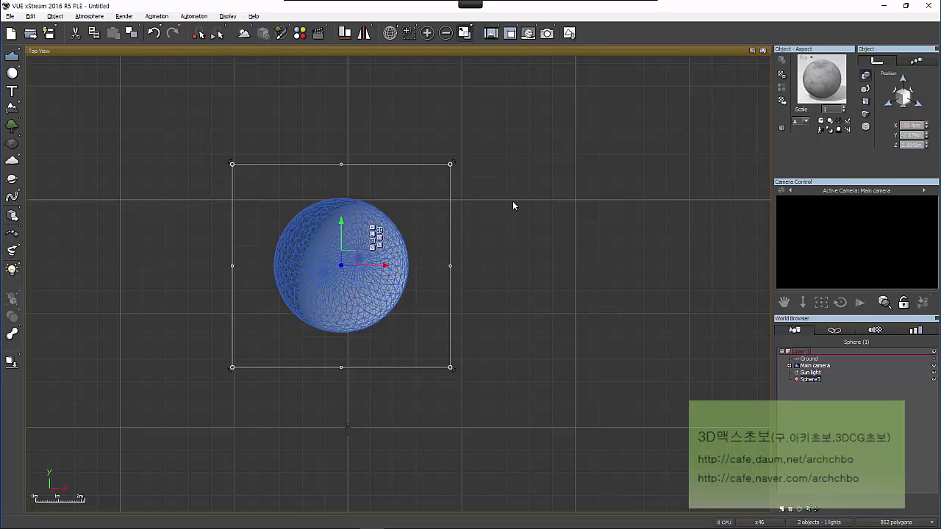
mouse_move(573, 5)
click(325, 12)
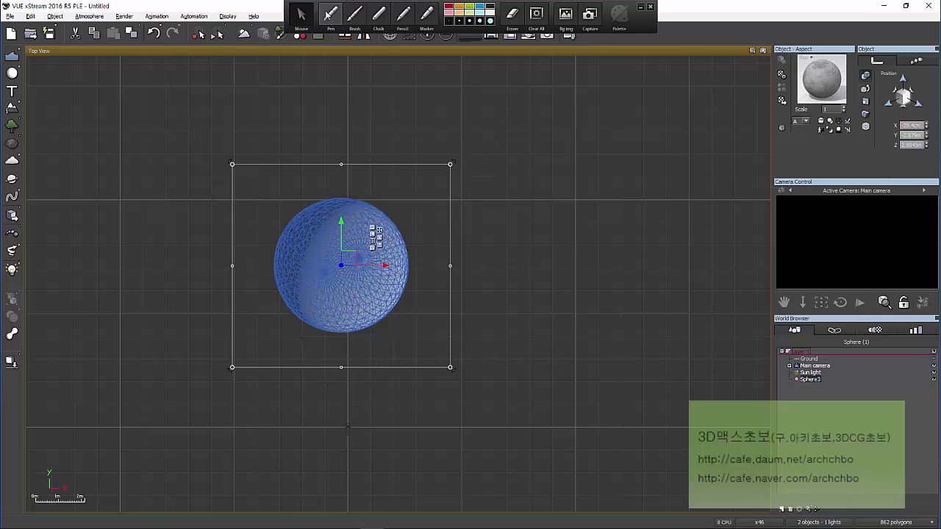
mouse_move(451, 167)
mouse_down()
mouse_move(479, 154)
mouse_move(463, 183)
mouse_up()
mouse_move(526, 138)
mouse_down()
mouse_move(567, 172)
mouse_move(528, 150)
mouse_move(590, 122)
mouse_move(613, 134)
mouse_move(657, 122)
mouse_move(609, 131)
mouse_move(599, 164)
mouse_move(664, 172)
mouse_move(679, 185)
mouse_move(798, 175)
mouse_up()
drag(450, 265, 479, 273)
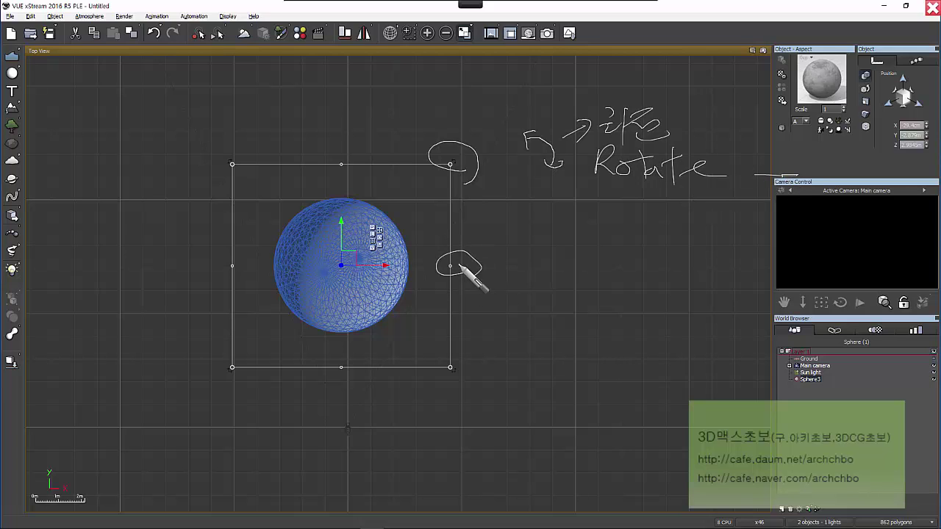
drag(341, 164, 353, 177)
mouse_move(232, 265)
mouse_down()
mouse_move(243, 248)
mouse_move(251, 285)
mouse_up()
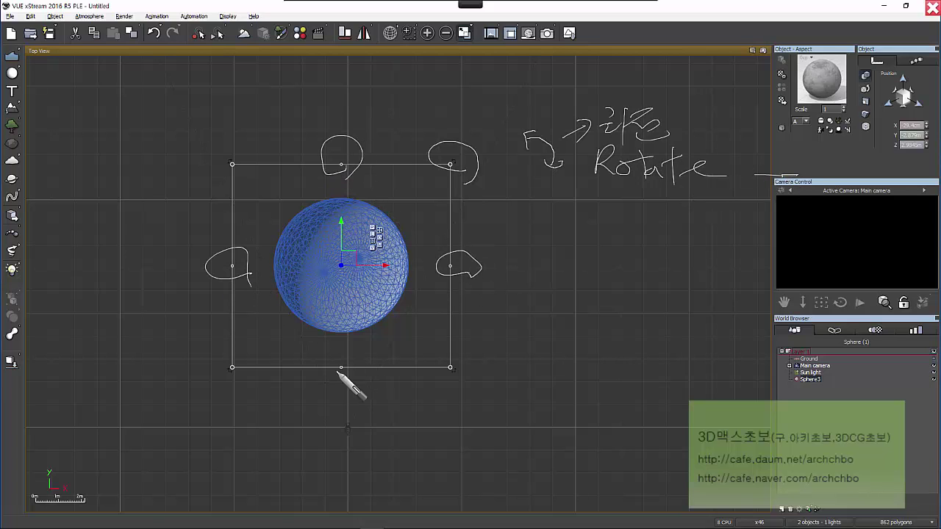
drag(341, 367, 345, 377)
drag(234, 368, 318, 380)
drag(354, 136, 381, 108)
mouse_move(407, 73)
mouse_down()
mouse_move(420, 95)
mouse_move(447, 105)
mouse_move(487, 64)
mouse_move(524, 102)
mouse_up()
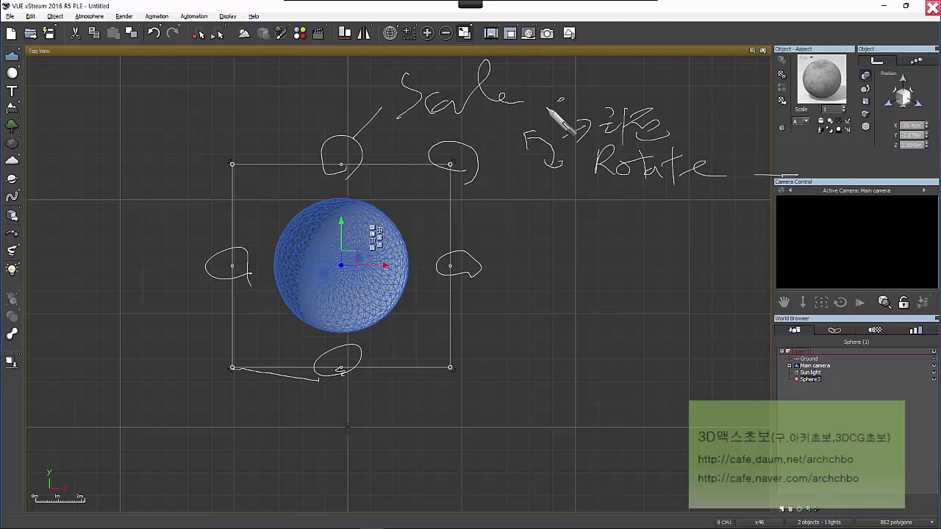
click(300, 10)
click(580, 11)
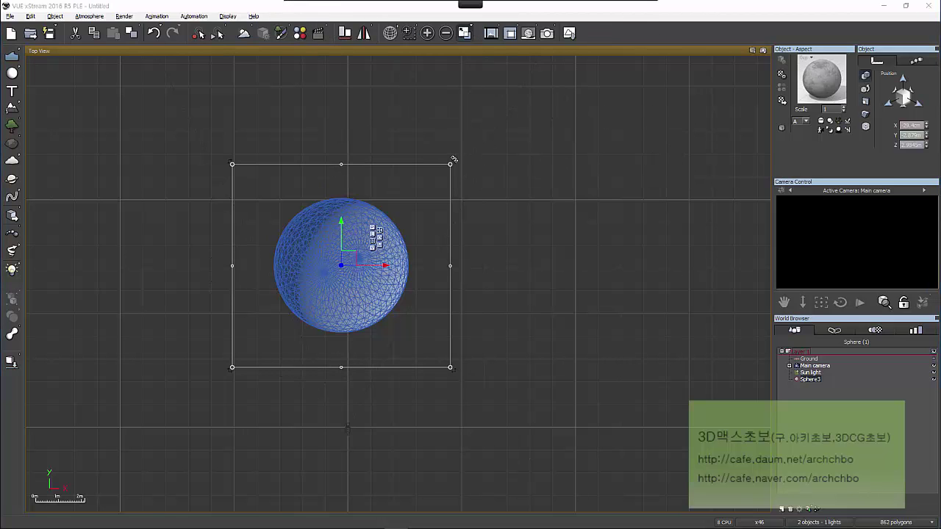
Rotate the sphere by its bounding-box corners, and stretch it along Y and X by the side handles into a tall ellipsoid
drag(453, 162, 473, 206)
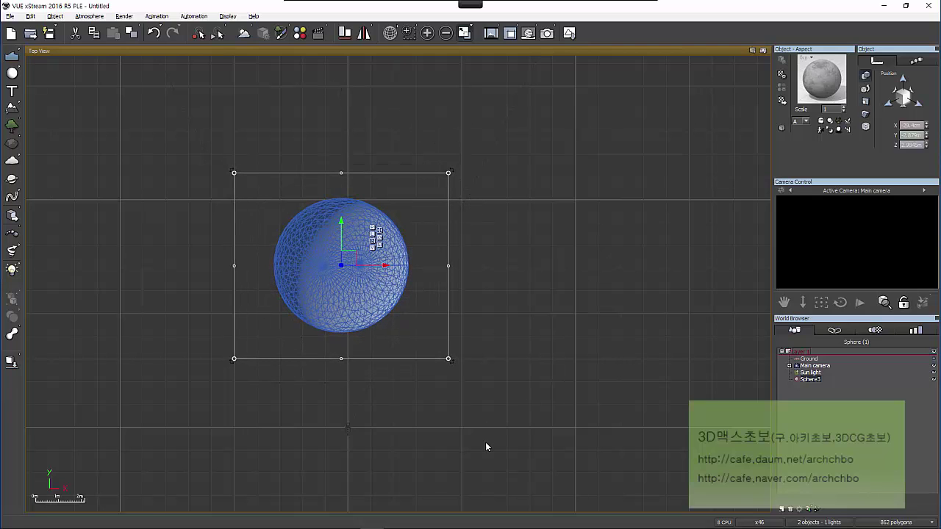
mouse_move(458, 359)
mouse_down()
mouse_move(489, 243)
mouse_move(498, 309)
mouse_move(463, 346)
mouse_up()
drag(341, 367, 349, 433)
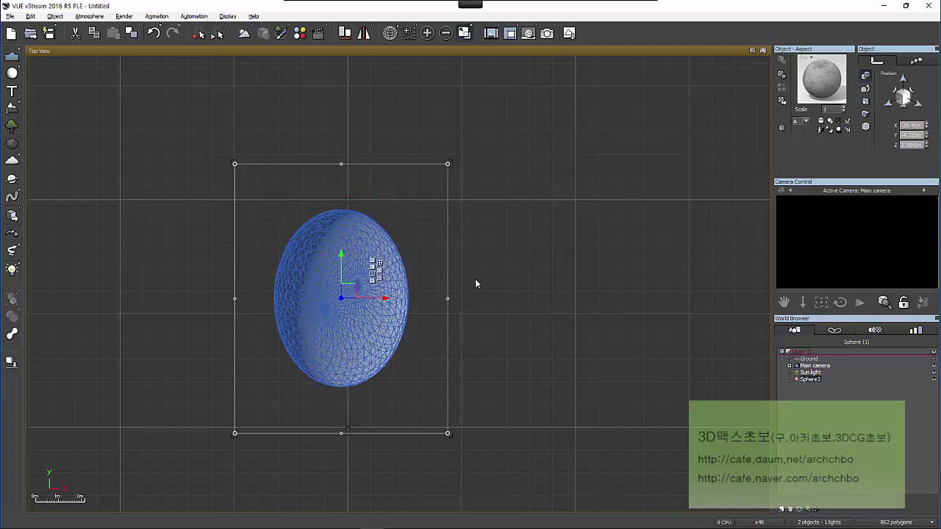
drag(448, 299, 504, 299)
mouse_move(233, 300)
mouse_down()
mouse_move(361, 299)
mouse_move(222, 298)
mouse_up()
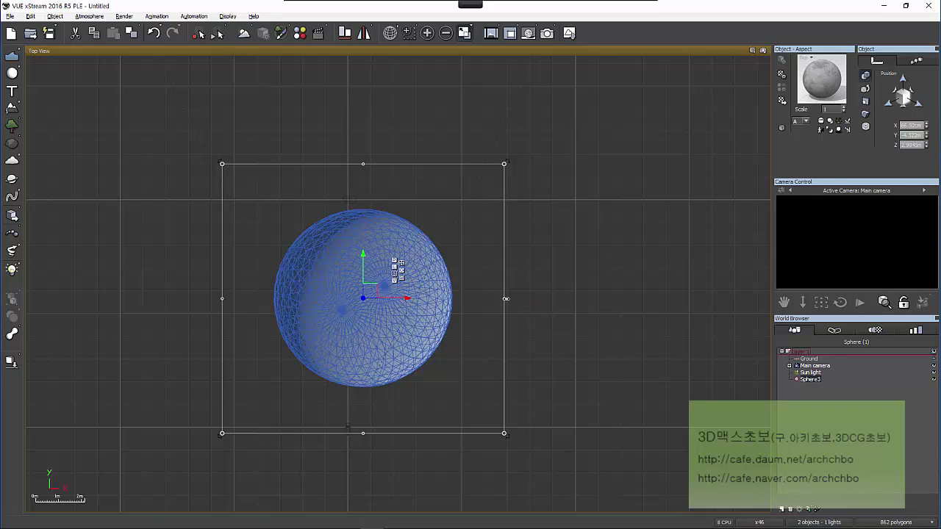
drag(506, 299, 406, 299)
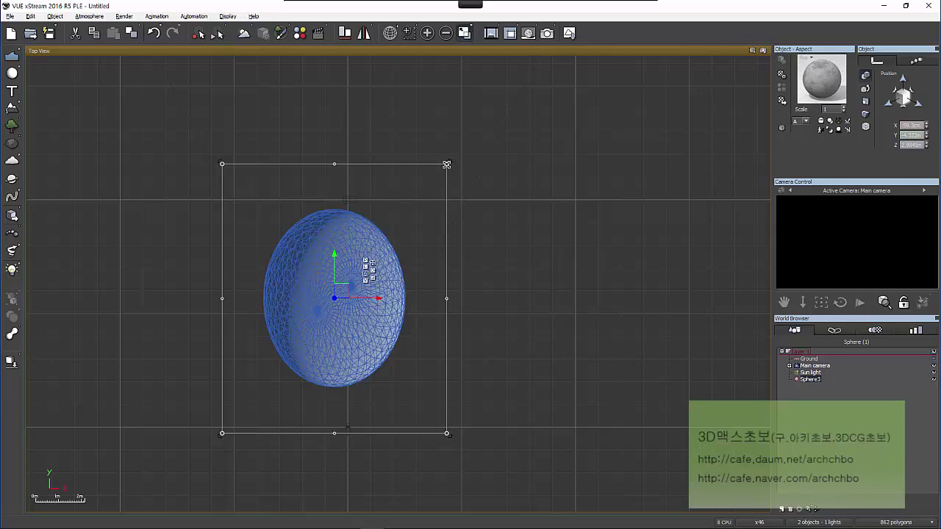
Resize the ellipsoid proportionally by a bounding-box corner handle and rotate it so it tilts diagonally in the Top View
drag(446, 164, 446, 226)
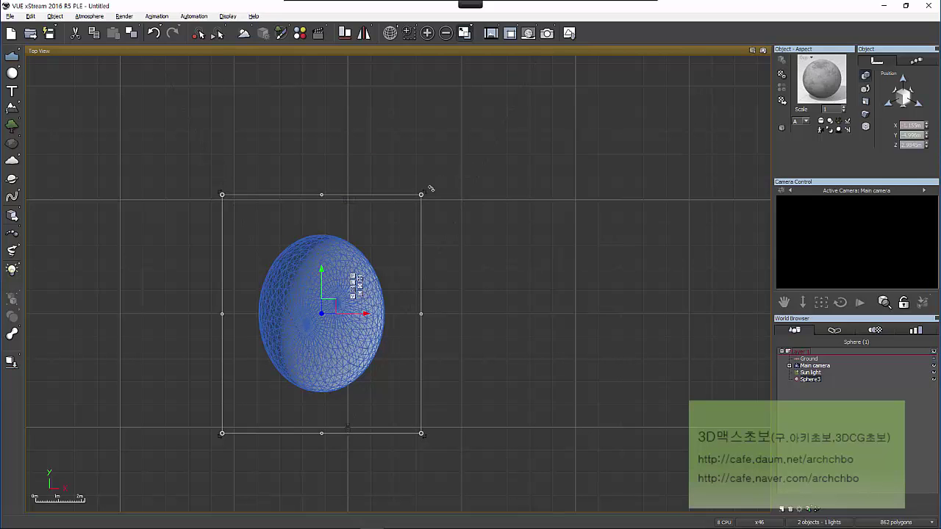
drag(431, 189, 498, 307)
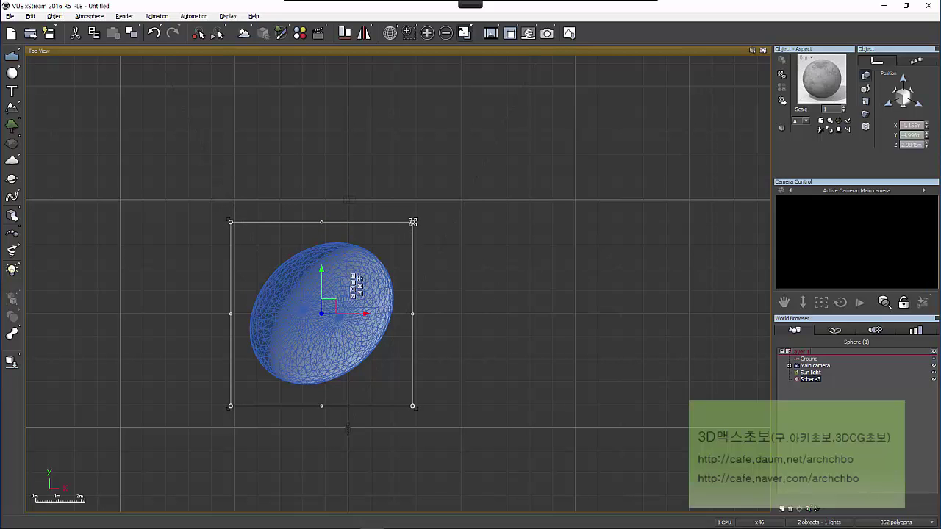
mouse_move(412, 222)
mouse_down()
mouse_move(332, 311)
mouse_move(514, 130)
mouse_move(280, 397)
mouse_move(489, 155)
mouse_move(400, 256)
mouse_up()
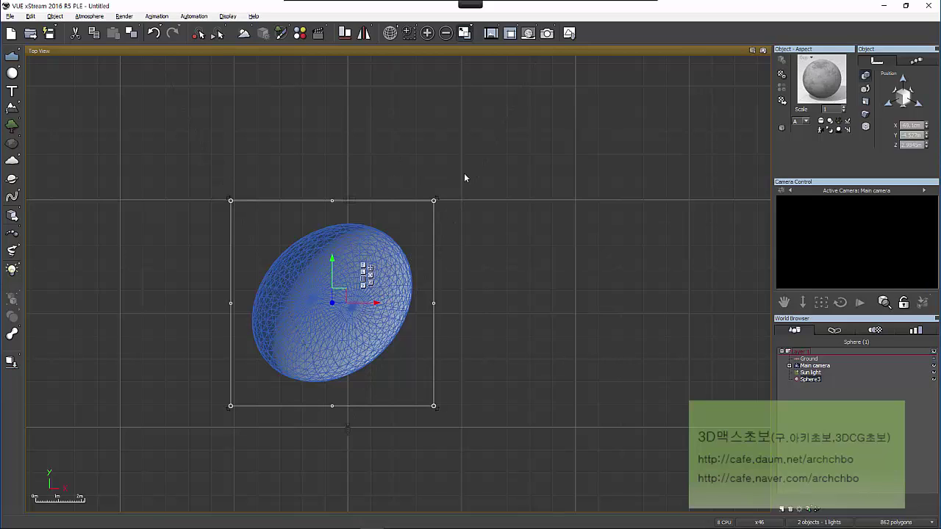
Compare the gizmo's local and world axes, and move the ellipsoid to about X 2 cm, Y -3.9 m
click(363, 271)
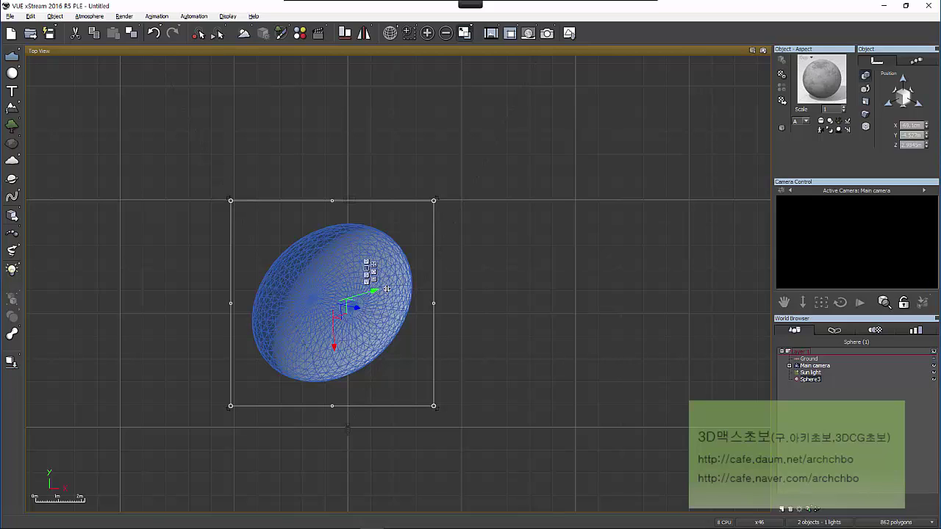
click(368, 278)
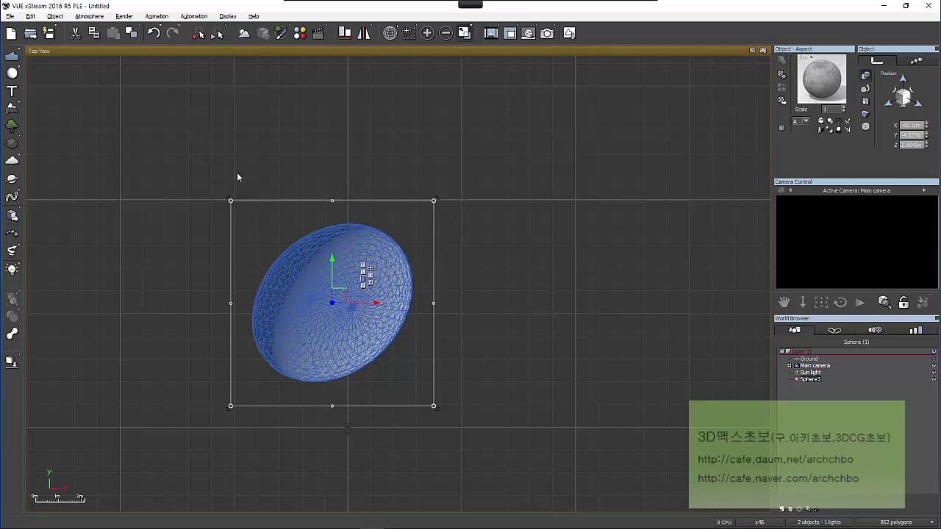
drag(372, 301, 387, 306)
mouse_move(348, 261)
mouse_down()
mouse_move(349, 177)
mouse_move(348, 243)
mouse_up()
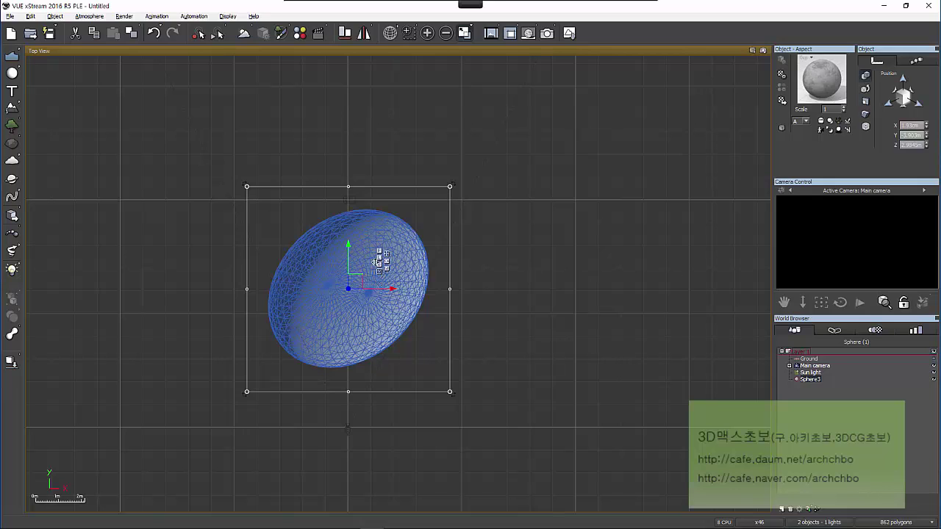
Move the ellipsoid freely with the gizmo and the position control to about X -3.6 m, Y -60 cm, Z 5.8 m
drag(360, 276, 416, 241)
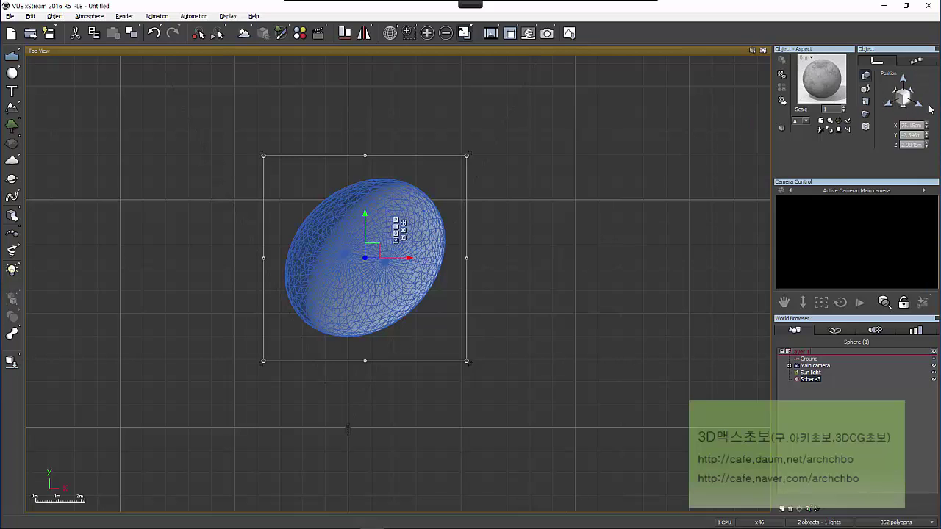
drag(906, 100, 906, 96)
mouse_move(365, 46)
mouse_down()
mouse_move(364, 229)
mouse_move(364, 116)
mouse_move(349, 199)
mouse_move(82, 200)
mouse_move(324, 199)
mouse_move(251, 199)
mouse_up()
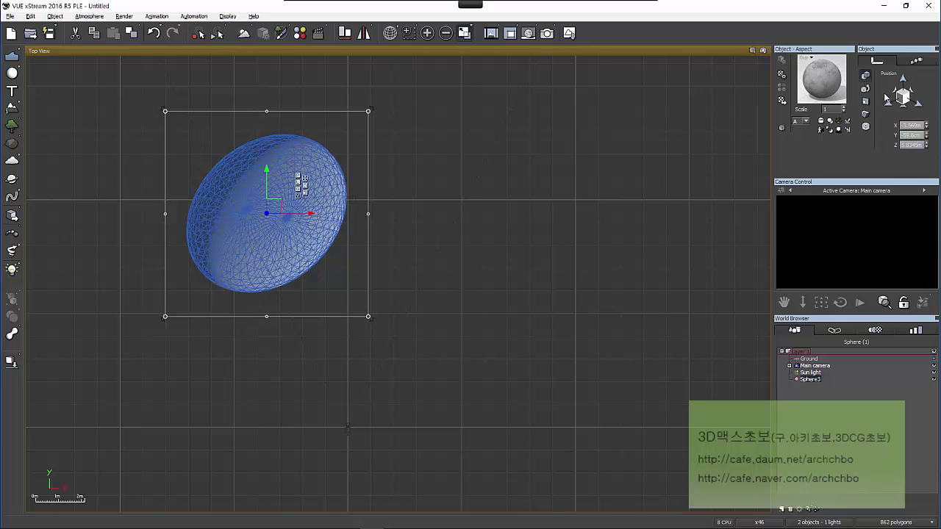
Set the ellipsoid's X, Y and Z position to 0, and shift it along Y to about 84 cm
click(912, 135)
click(914, 124)
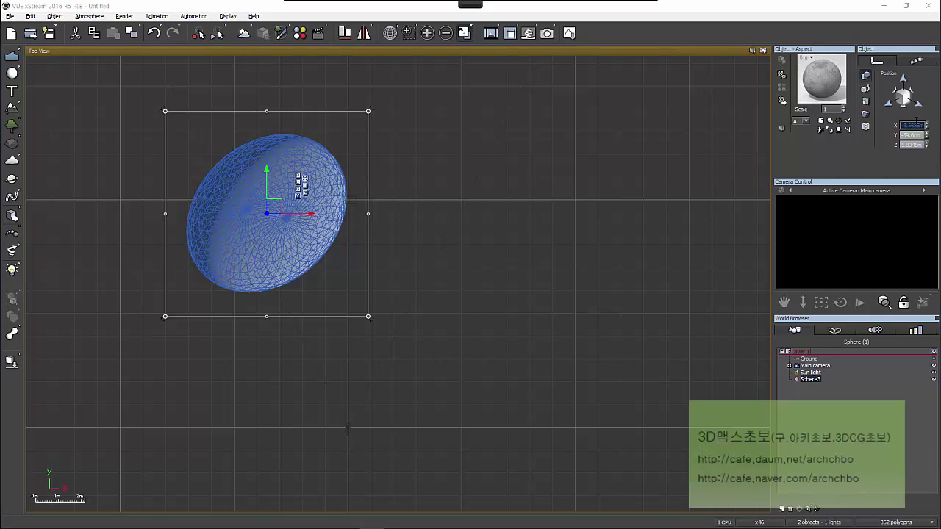
text(0)
key(Tab)
text(0)
key(Tab)
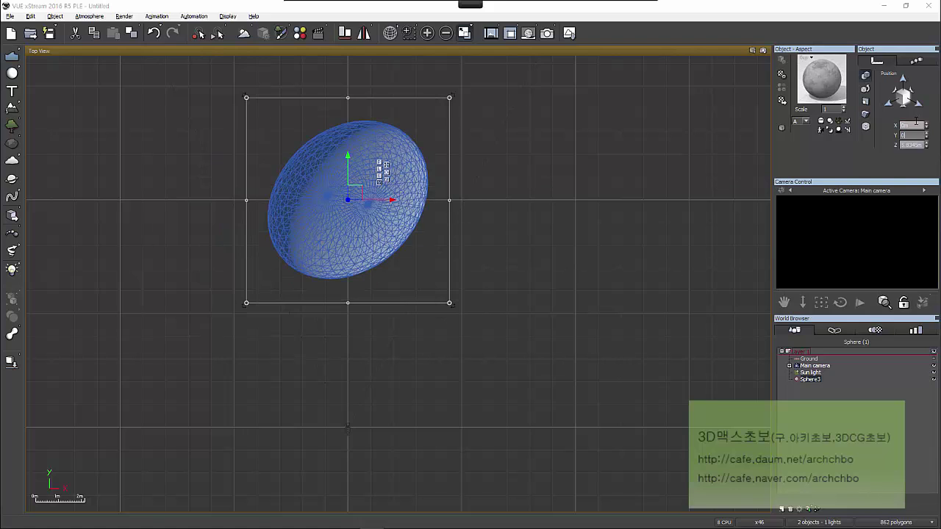
text(0)
key(Tab)
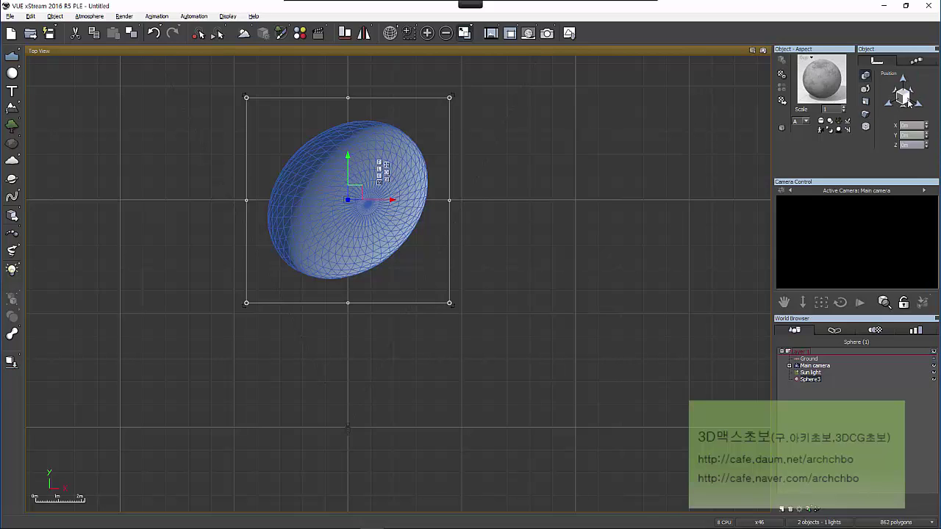
mouse_move(910, 102)
mouse_down()
mouse_move(909, 90)
mouse_move(909, 110)
mouse_up()
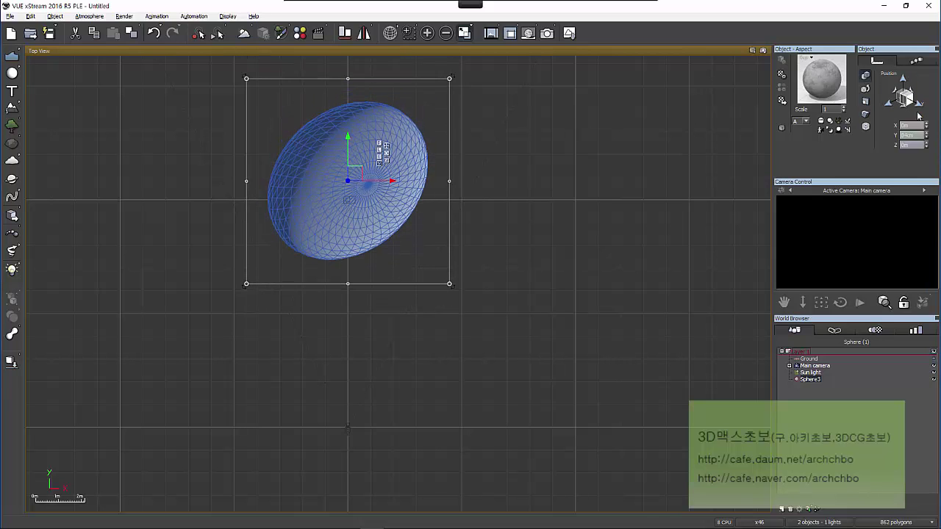
Restore the four-view layout and rotate the ellipsoid with the orientation control to about pitch 332, roll 40, yaw 322
click(865, 87)
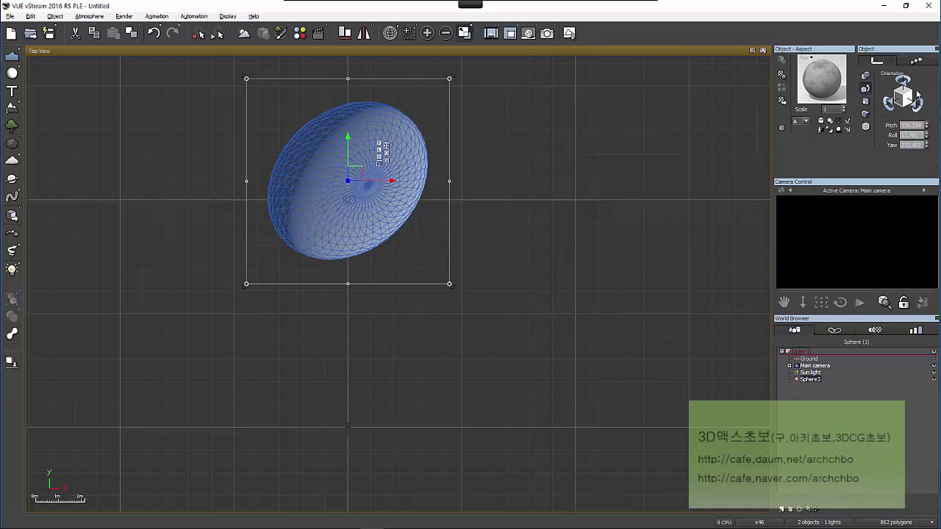
drag(911, 101, 904, 84)
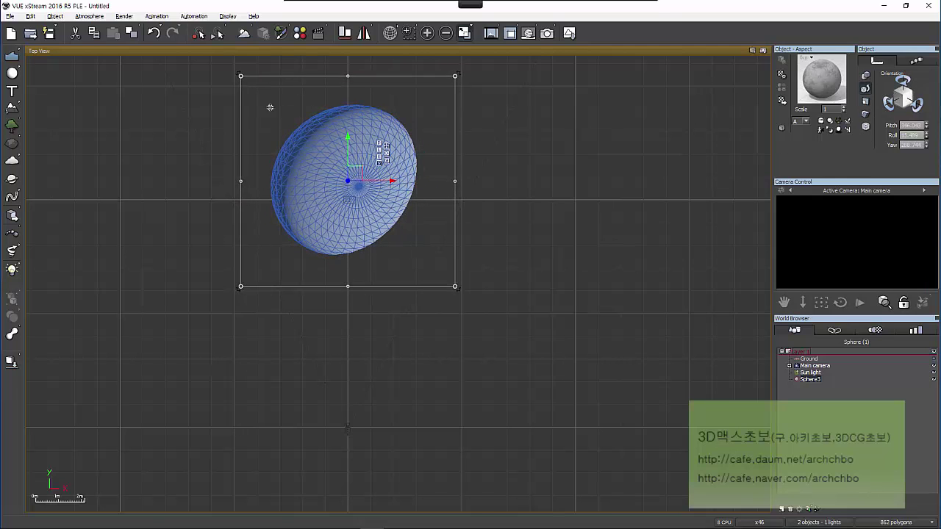
double_click(490, 51)
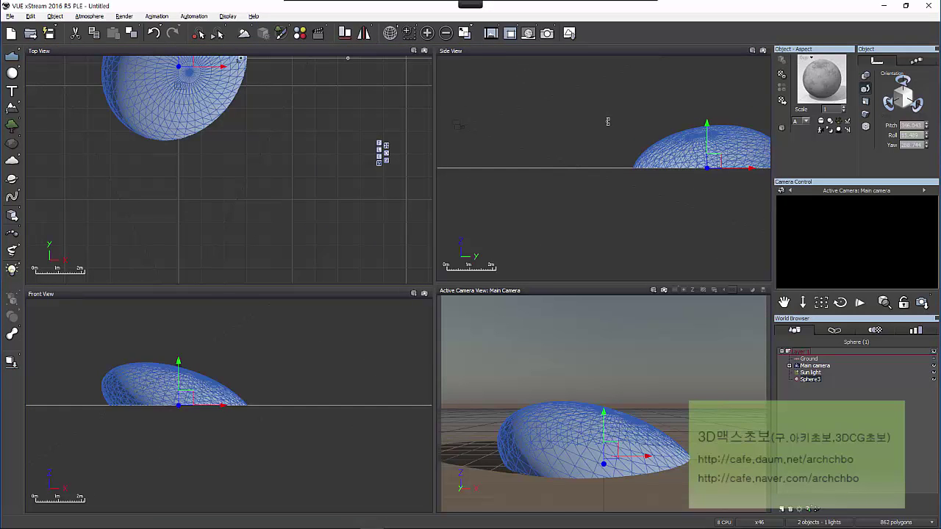
right_drag(698, 179, 578, 228)
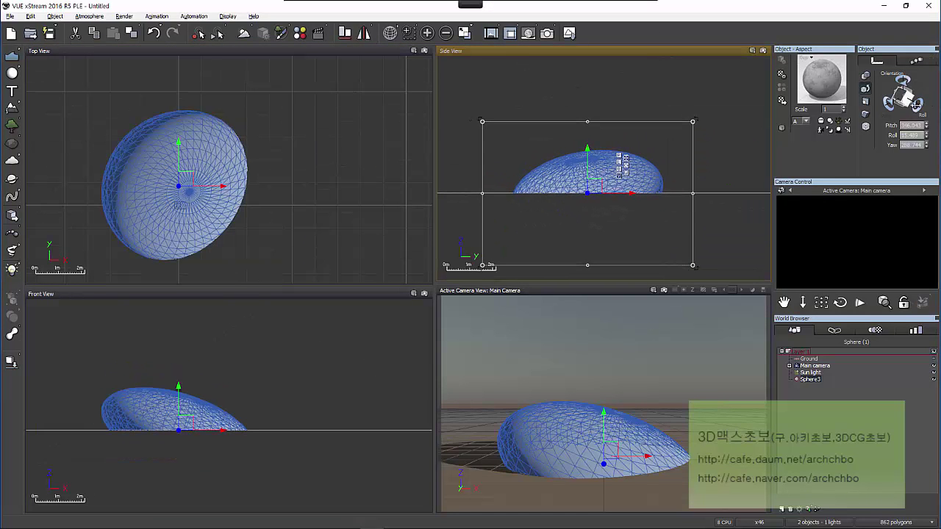
drag(912, 102, 918, 121)
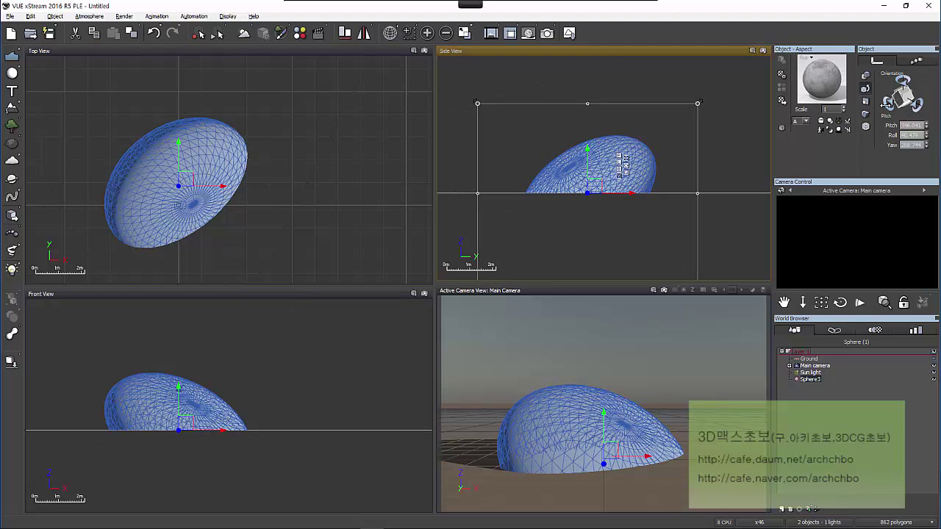
drag(903, 83, 903, 89)
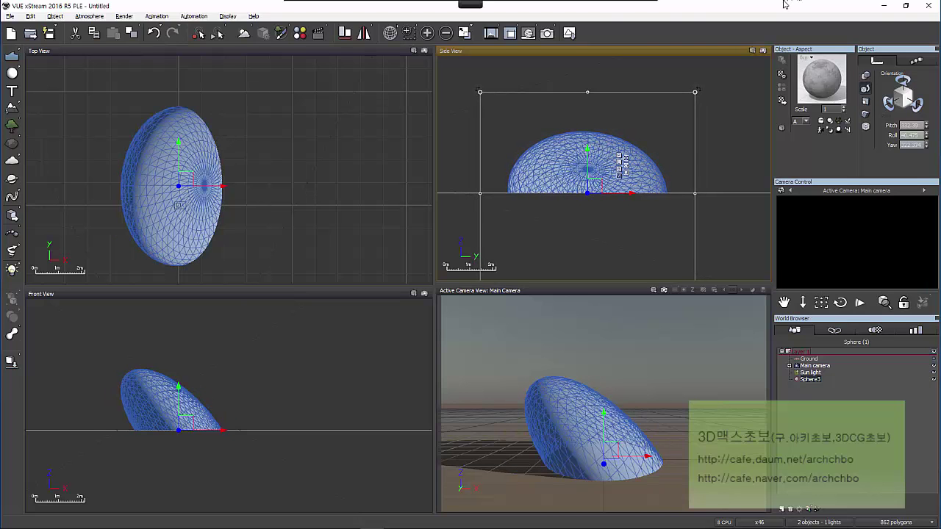
Set the ellipsoid's pitch, roll and yaw to 0
click(914, 125)
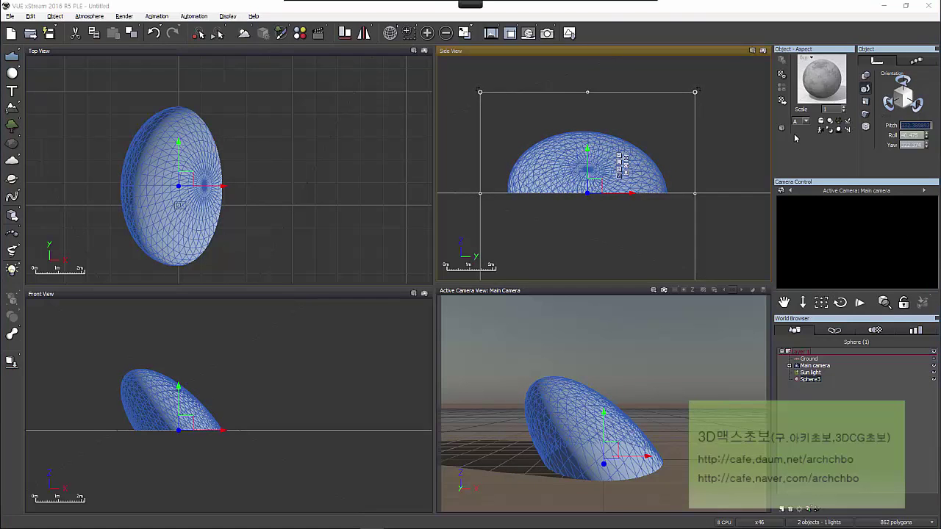
text(0)
key(Tab)
text(0)
key(Tab)
text(0)
key(Return)
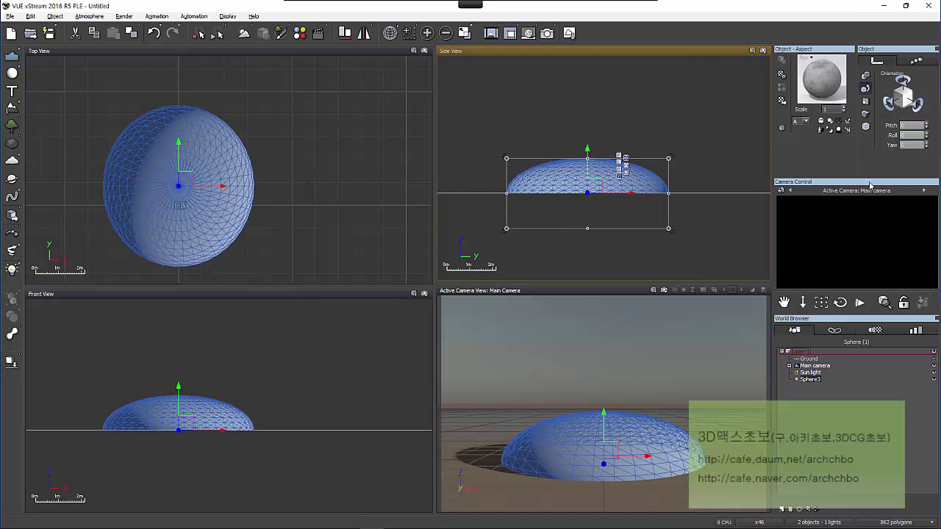
Resize the ellipsoid freely with the size control and side handle into a tall shape about 17 × 28 × 51 m
click(869, 103)
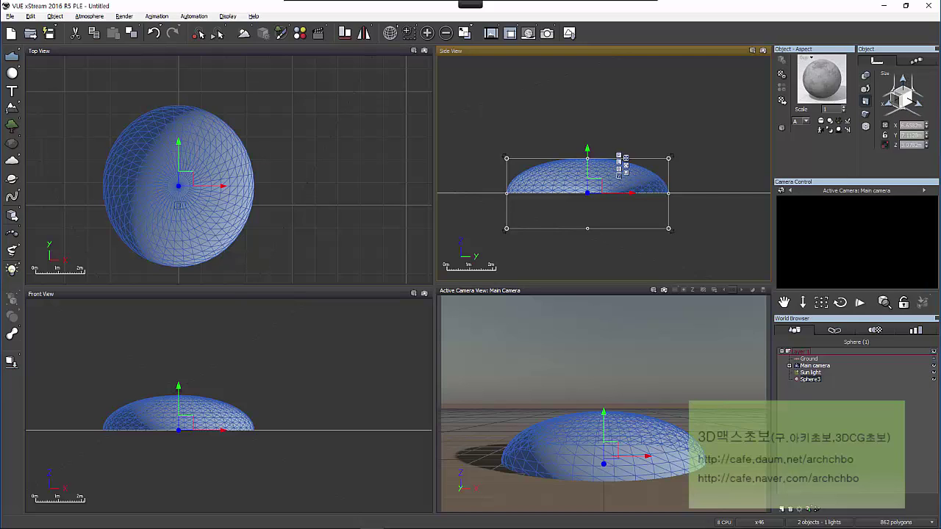
drag(908, 97, 803, 129)
scroll(235, 219, down, 6)
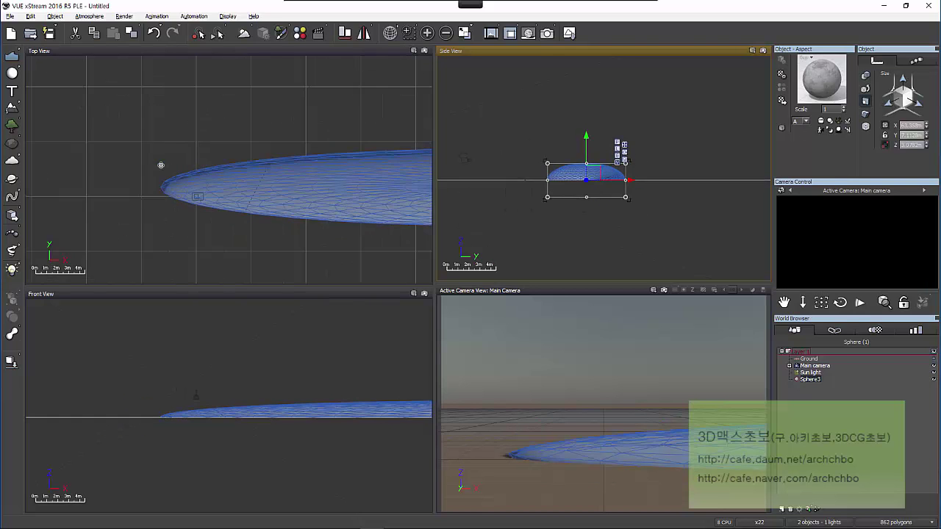
right_drag(240, 219, 279, 225)
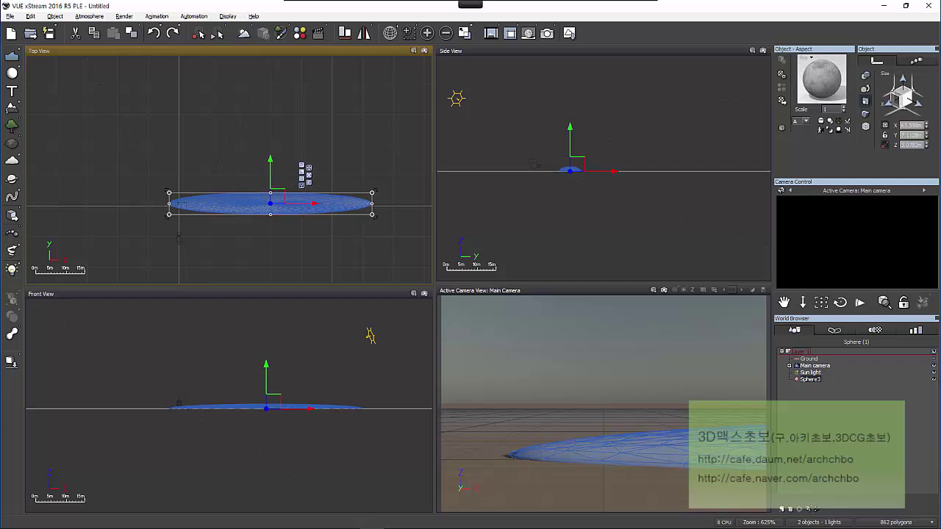
drag(364, 204, 201, 203)
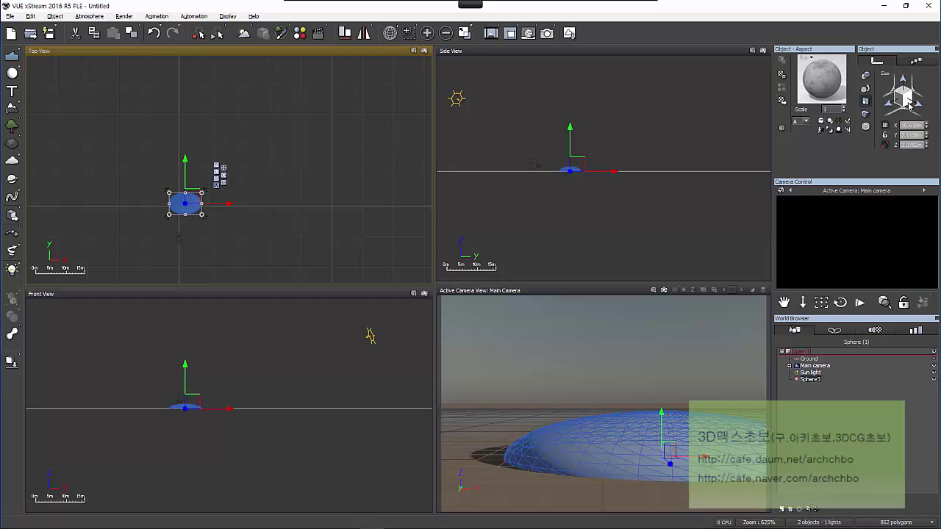
drag(903, 94, 904, 49)
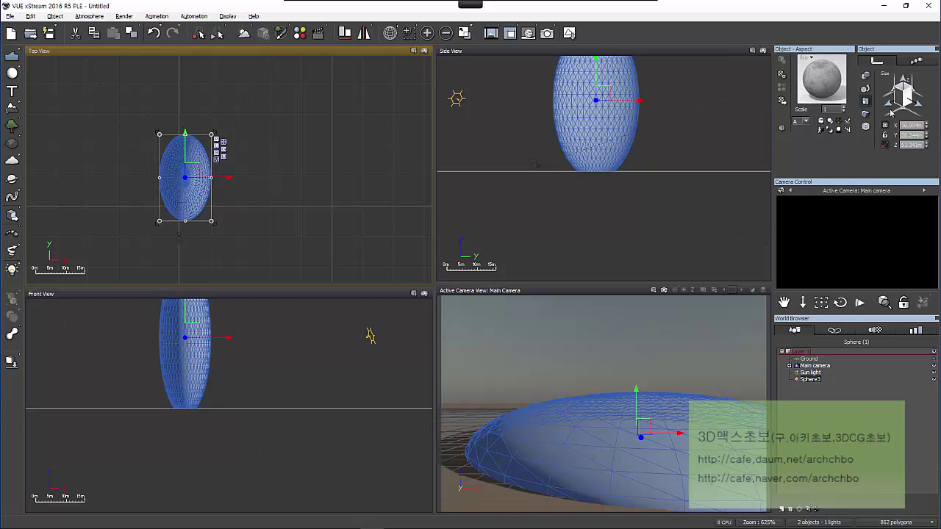
scroll(731, 78, down, 1)
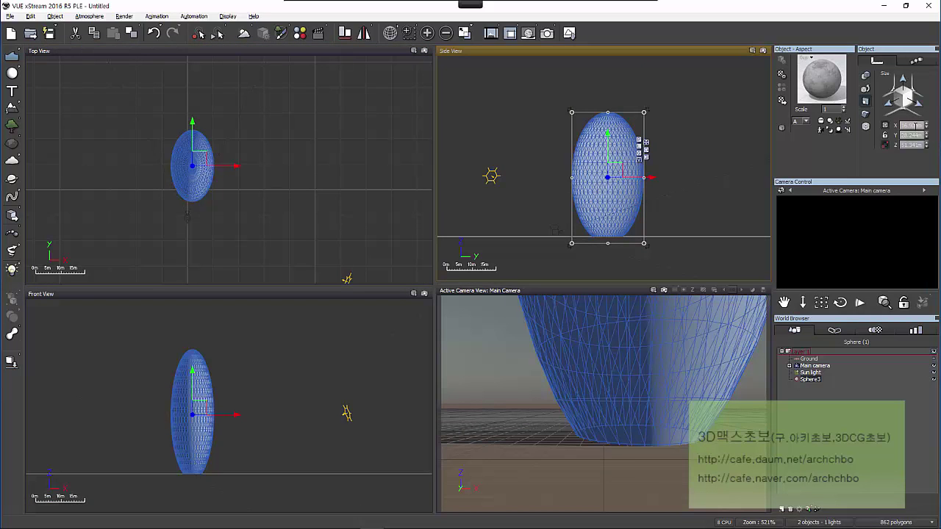
Set the object's size to 1 m on all axes, and enlarge it to 10 m on X, Y and Z
click(917, 129)
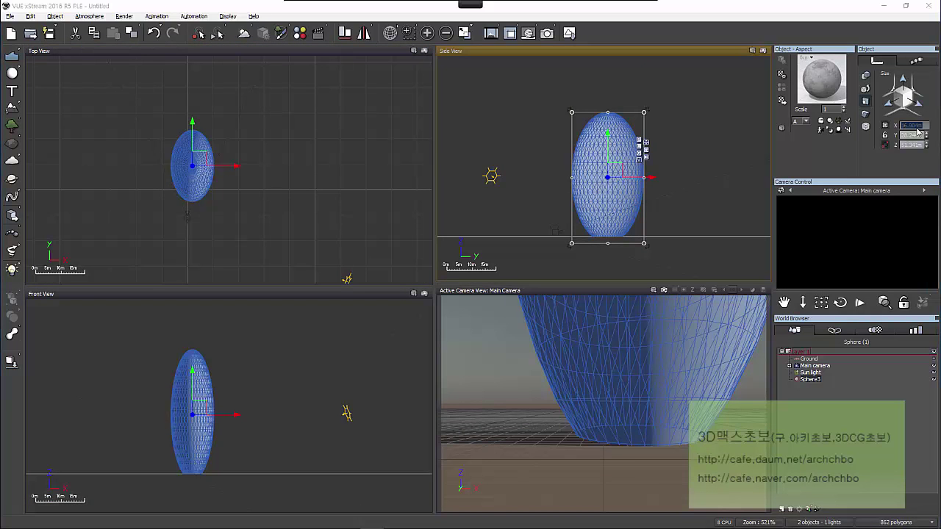
text(1)
key(Return)
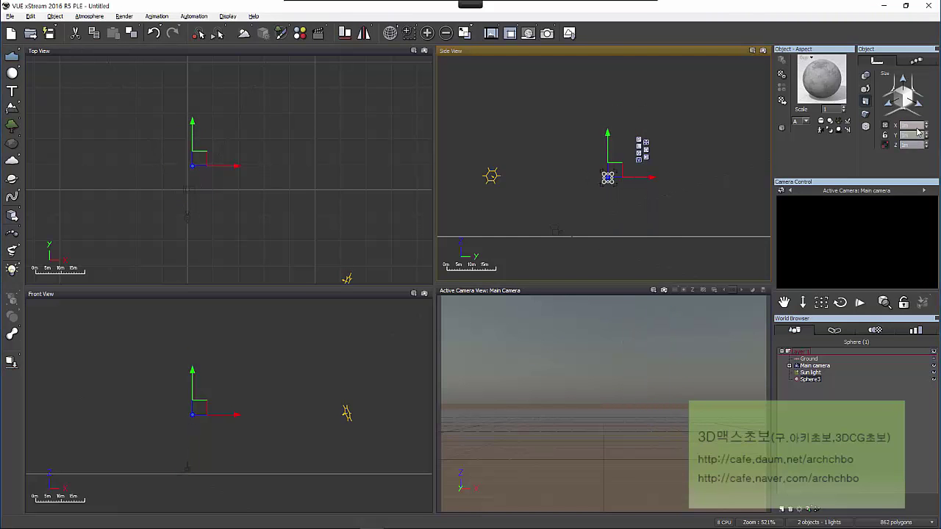
click(918, 127)
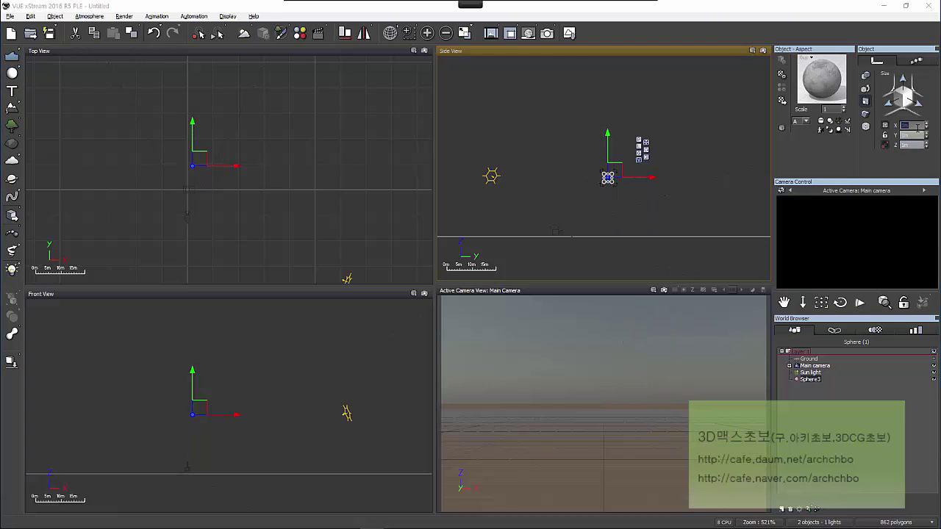
key(Return)
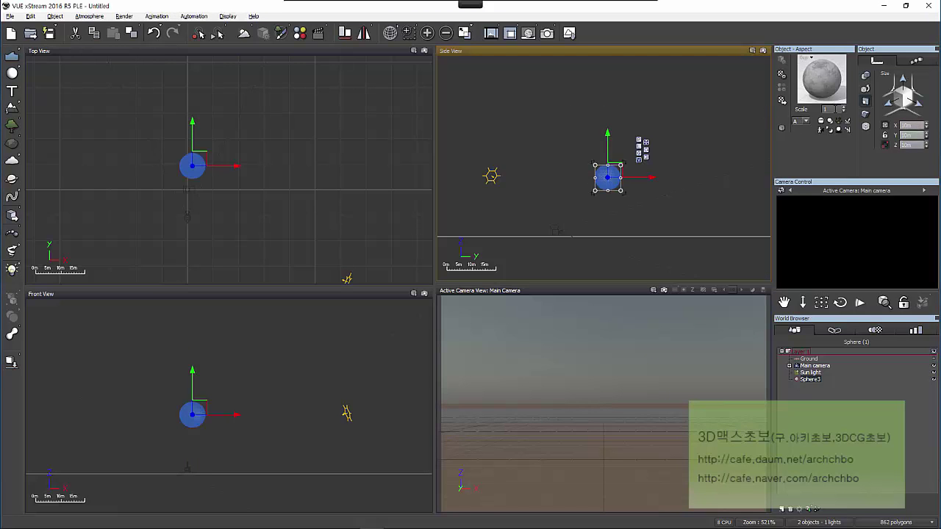
Twist the sphere from Z to Y by about -15.7
click(866, 114)
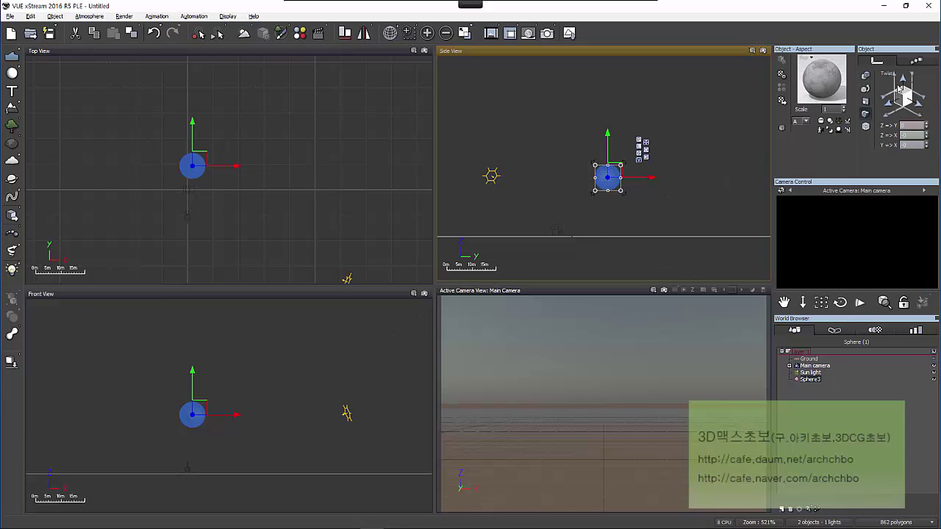
click(911, 135)
click(915, 145)
drag(887, 105, 887, 118)
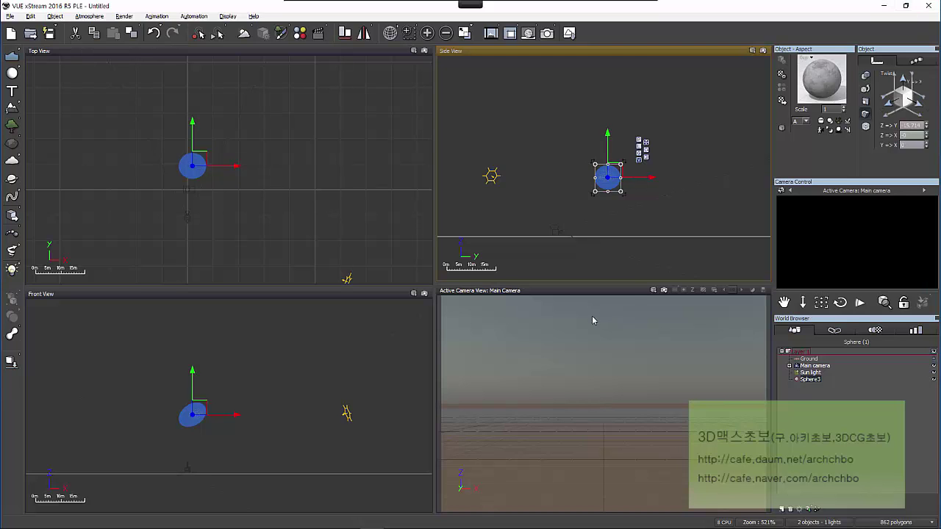
Center the twisted sphere on the world origin in the Top View and lower it to the ground in the Side View
scroll(301, 194, up, 2)
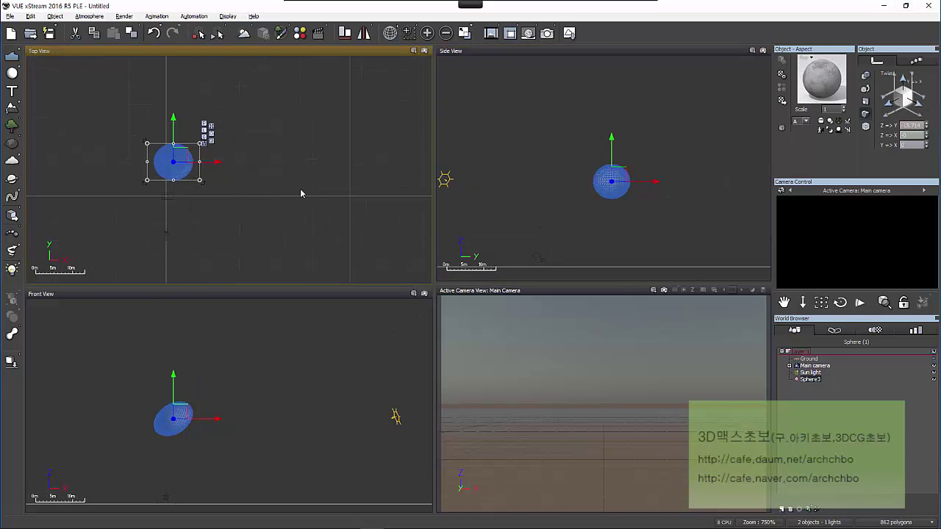
drag(183, 152, 176, 186)
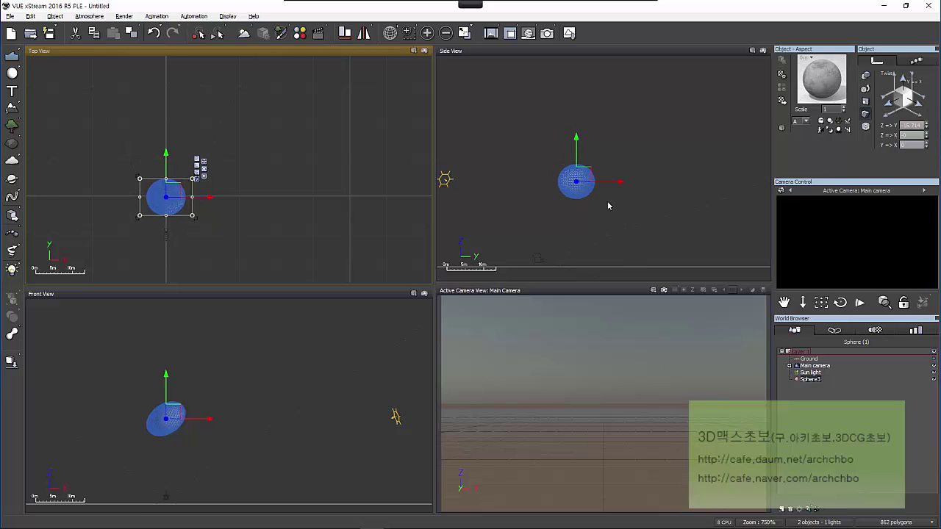
click(577, 160)
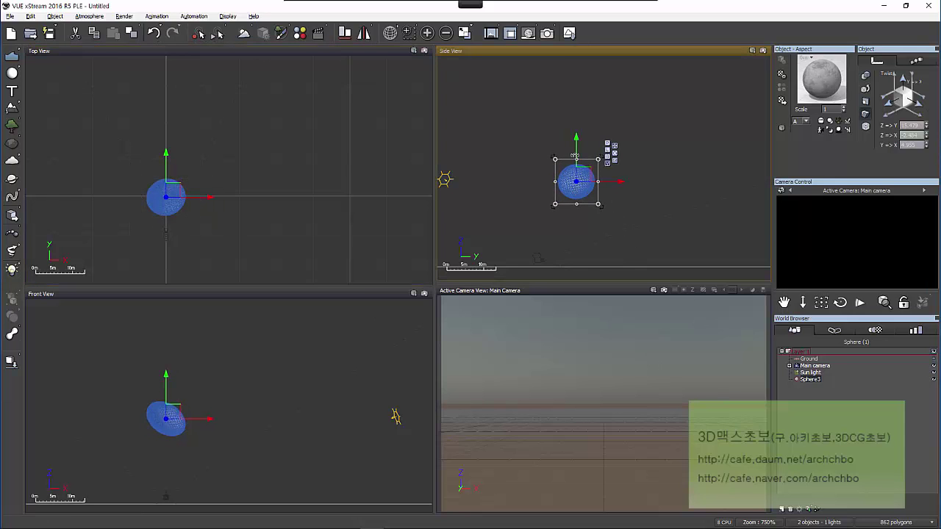
drag(575, 156, 582, 212)
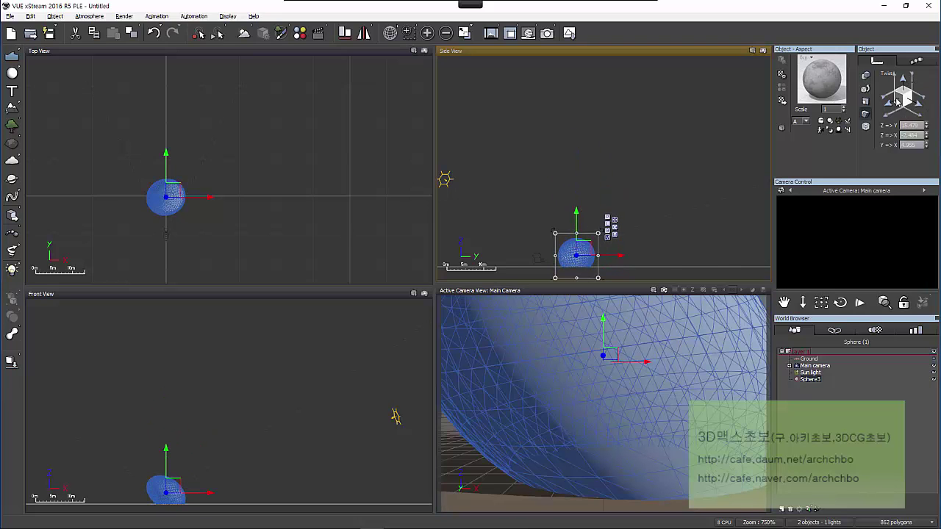
Twist the sphere further into a thin disc, ending at about Z=>Y 1.6, Z=>X 12 and Y=>X 0
drag(896, 100, 911, 101)
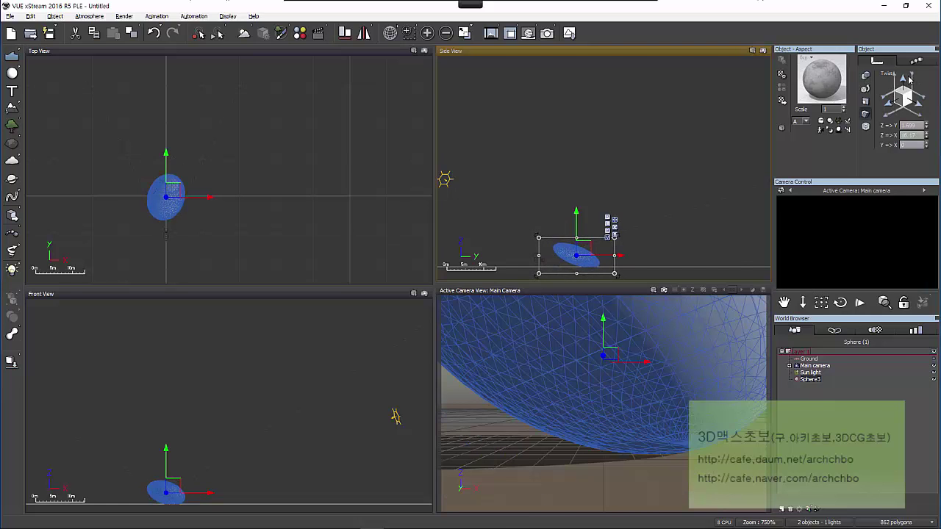
drag(904, 95, 904, 97)
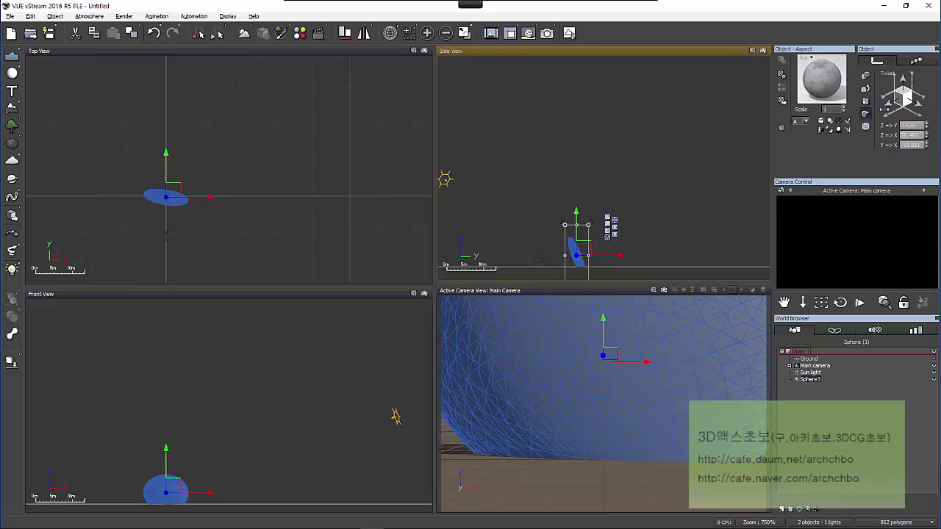
drag(902, 87, 906, 92)
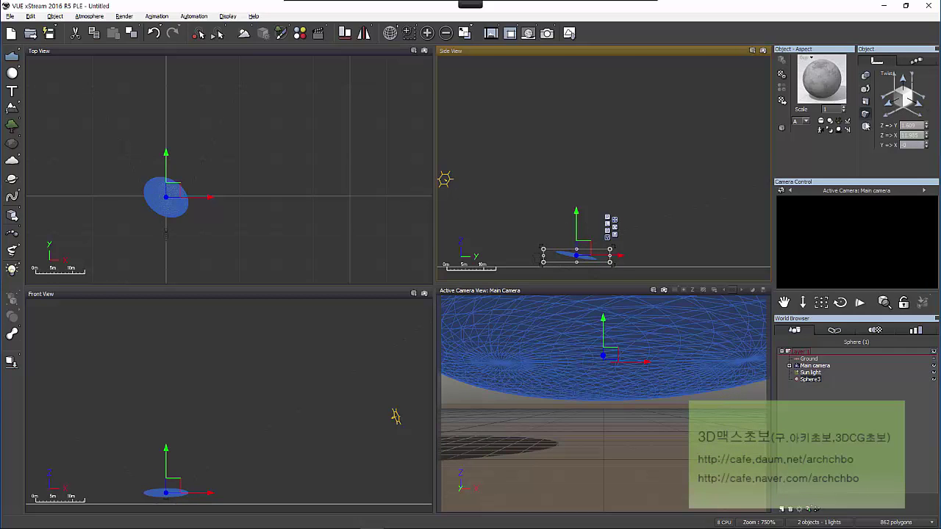
Offset the disc's pivot to about X -13.44 m, Y 9.75 m, Z 3.18 m and rotate the disc clockwise around it in the Top View
click(866, 127)
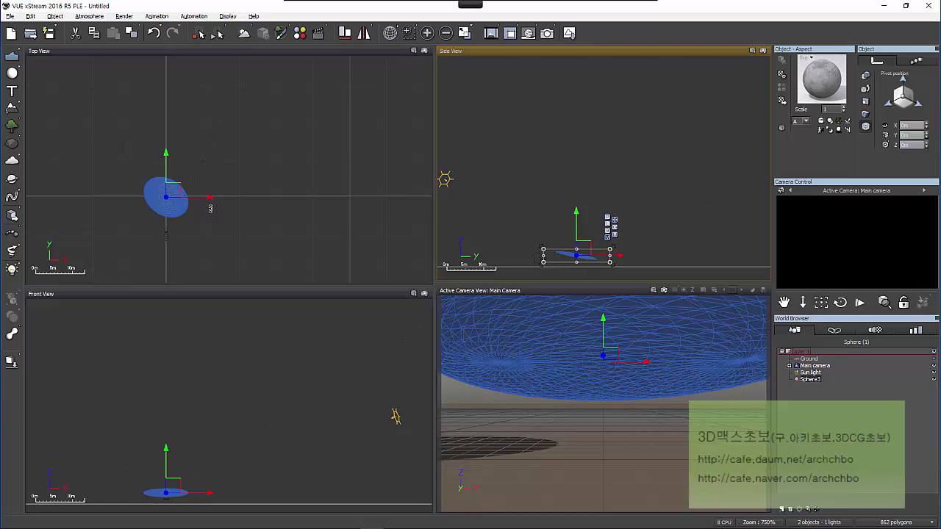
drag(211, 197, 308, 185)
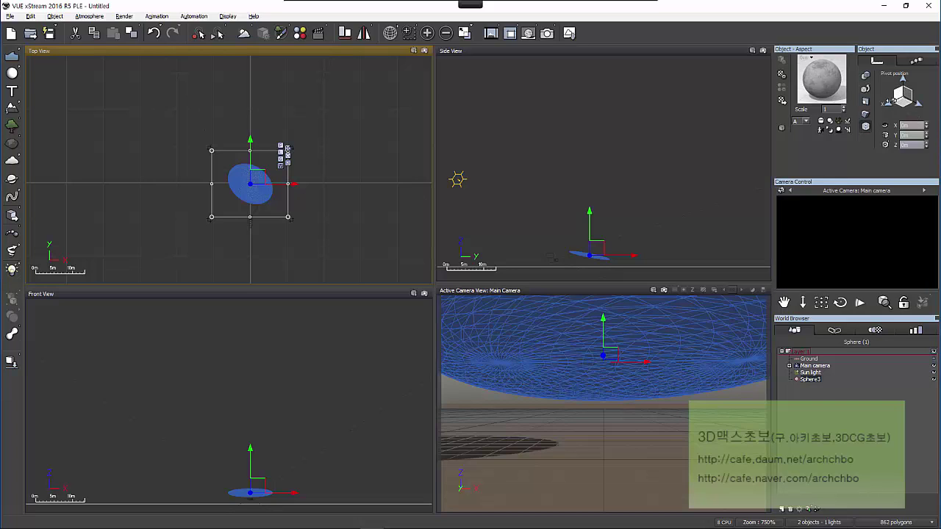
click(890, 101)
drag(212, 184, 201, 184)
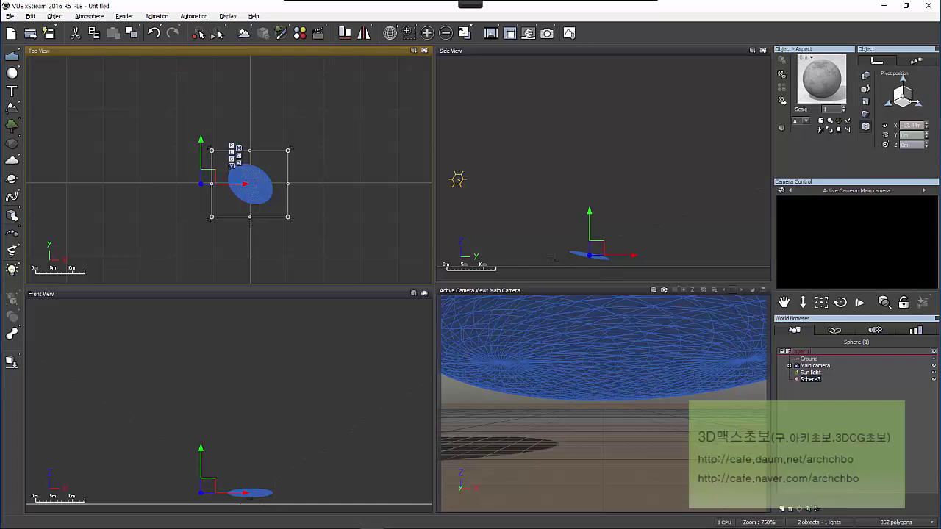
click(916, 103)
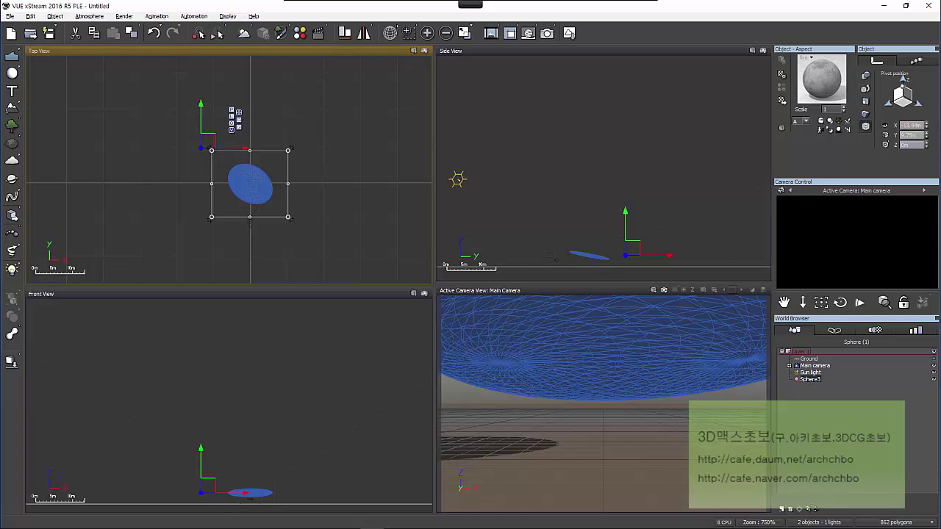
click(904, 89)
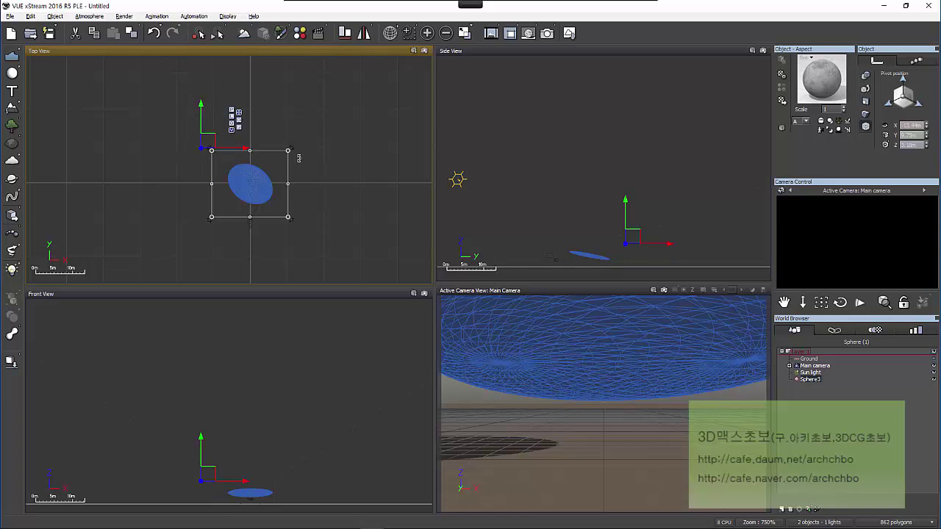
drag(297, 151, 361, 240)
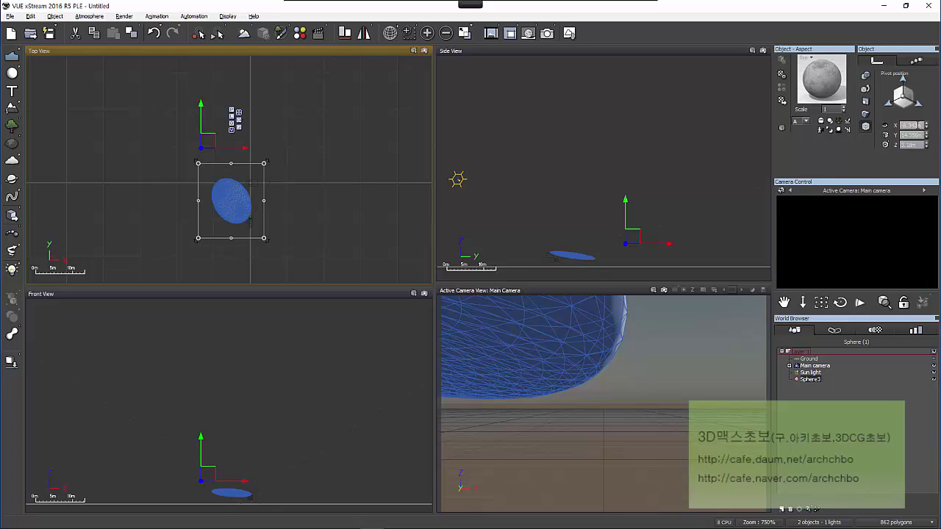
Reset the disc's pivot position to 0 on X, Y and Z
click(912, 126)
text(0)
key(Tab)
text(0)
key(Tab)
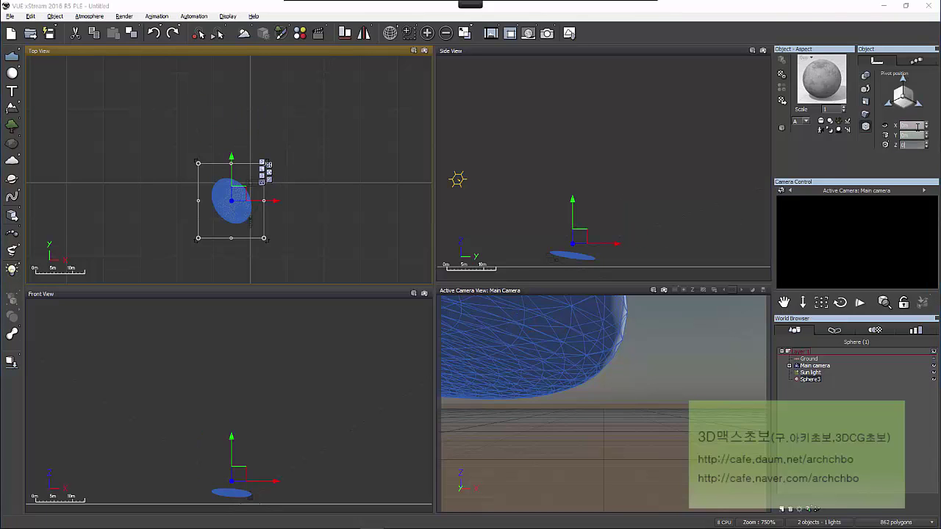
text(0)
key(Return)
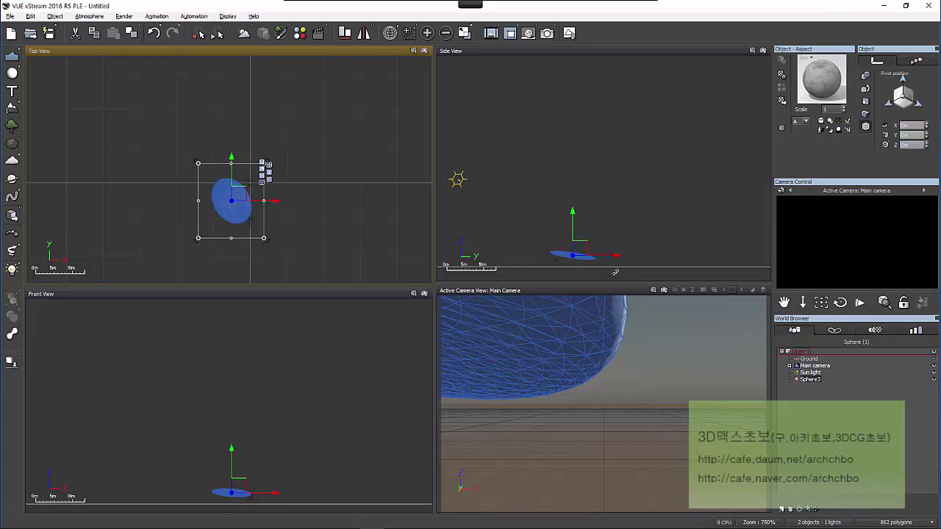